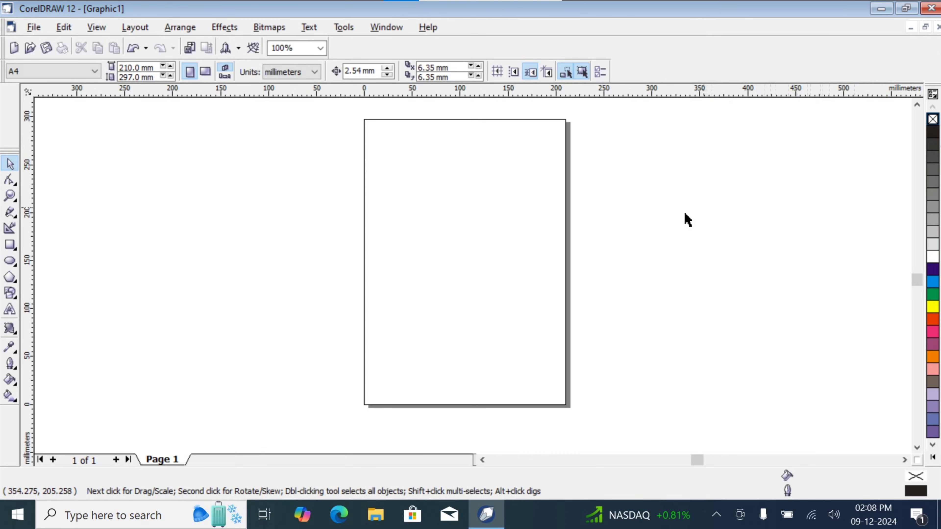
# Step: Draw a rectangle about 91 mm wide and 89 mm high near the middle of the page
pyautogui.click(10, 196)
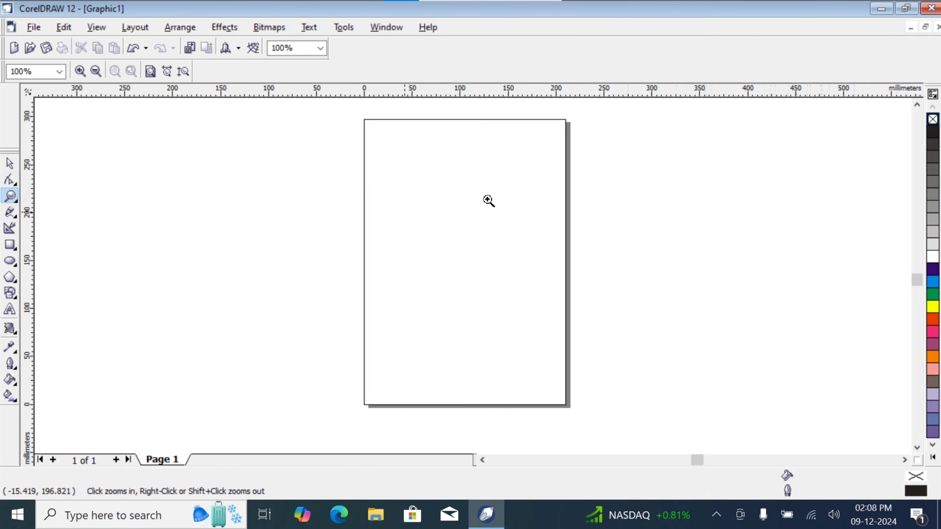
pyautogui.click(488, 260)
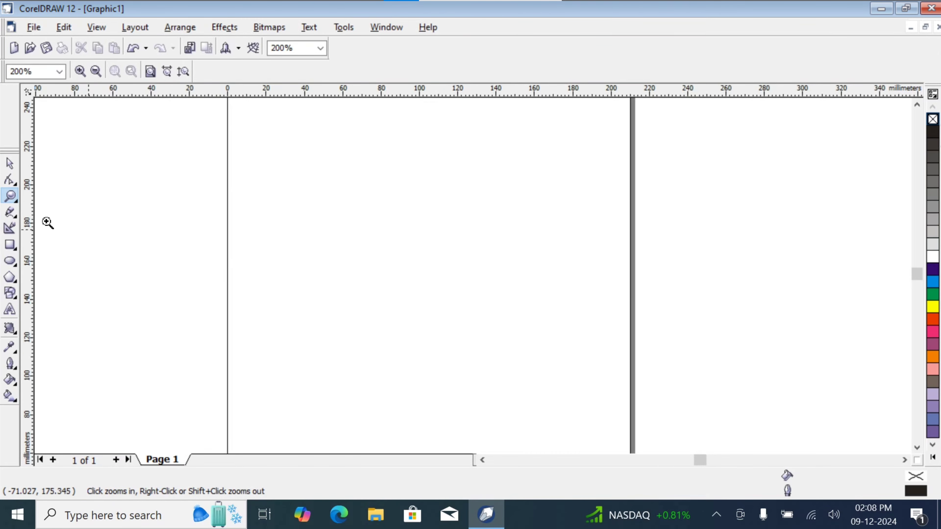
pyautogui.click(10, 164)
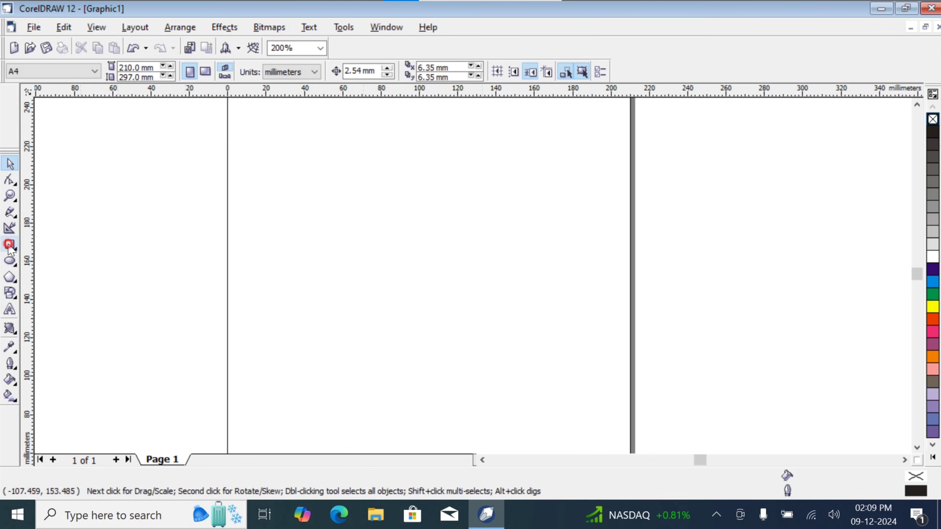
pyautogui.click(9, 244)
pyautogui.moveTo(352, 193); pyautogui.dragTo(523, 363)
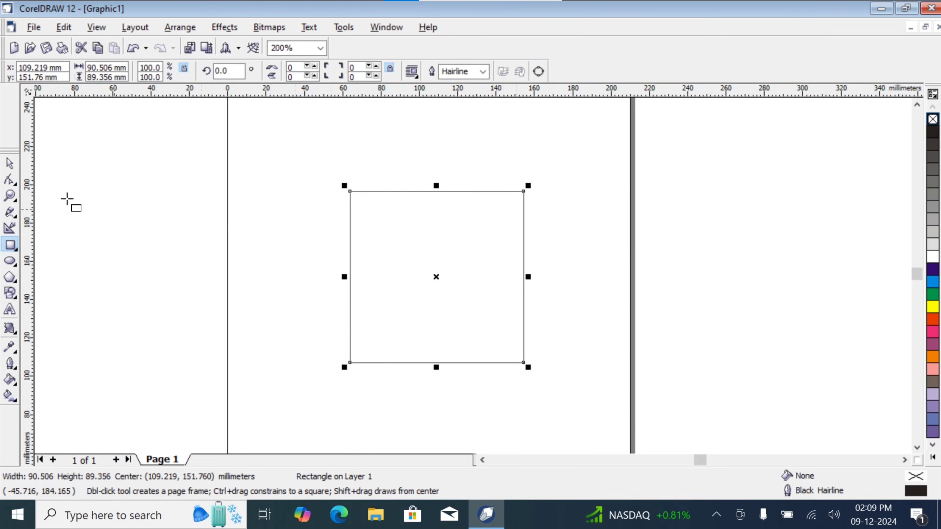
pyautogui.click(10, 164)
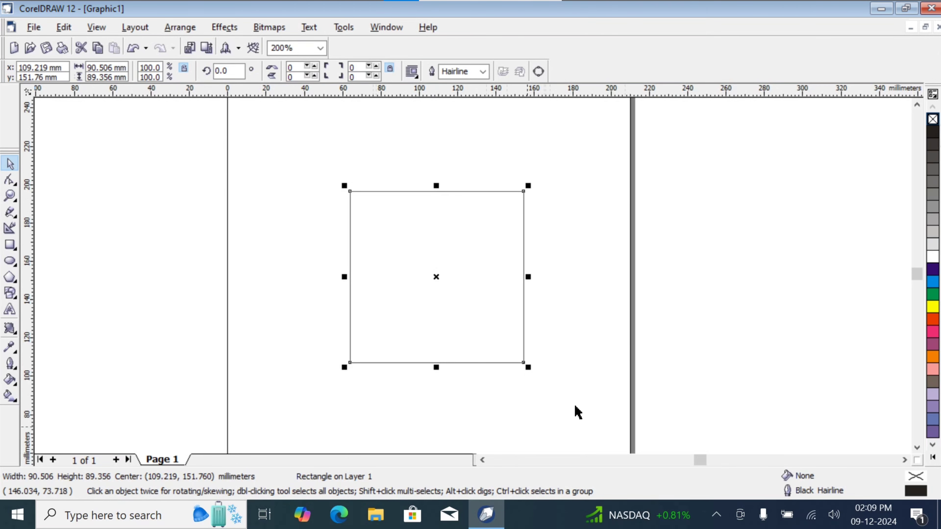
# Step: Draw a circle about 21 mm wide and 20 mm high over the rectangle's upper-left corner
pyautogui.click(12, 261)
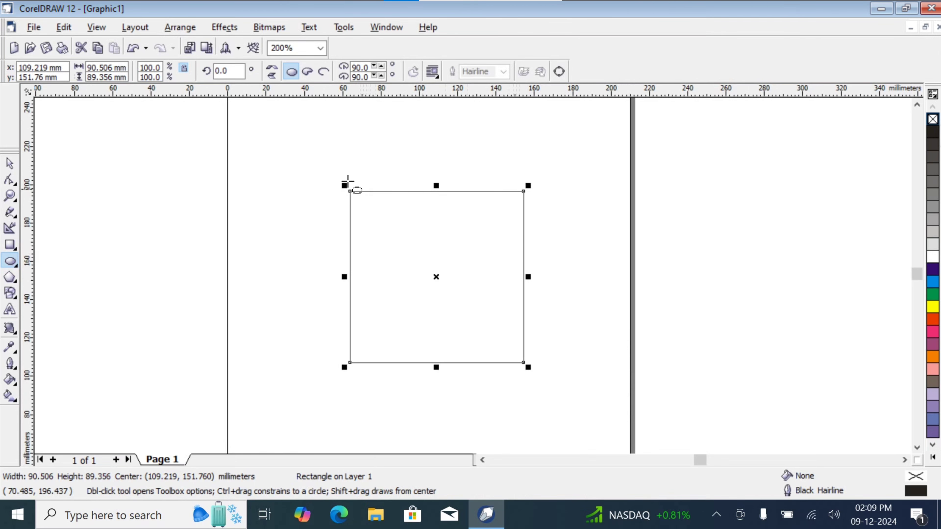
pyautogui.moveTo(339, 178); pyautogui.dragTo(380, 218)
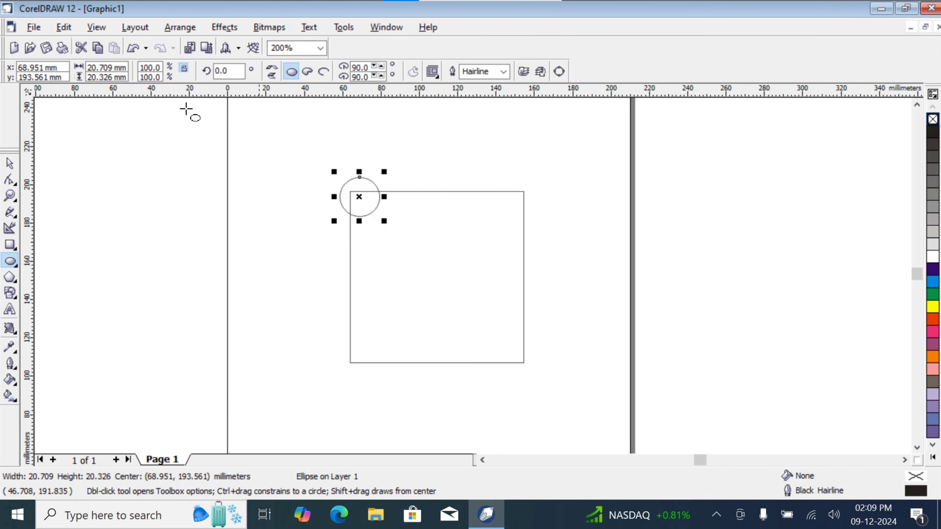
pyautogui.click(9, 163)
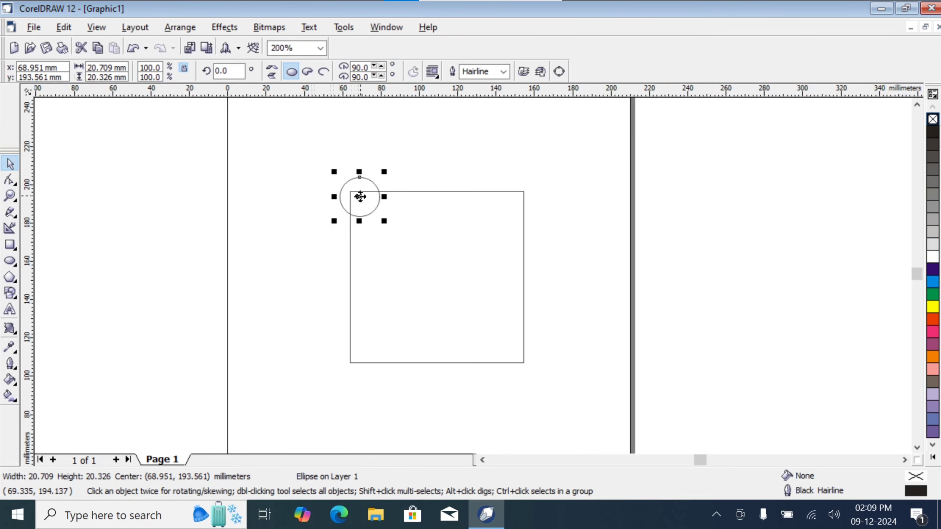
# Step: Move the circle so its centre sits exactly on the rectangle's upper-left corner
pyautogui.click(360, 197)
pyautogui.moveTo(356, 197); pyautogui.dragTo(355, 194)
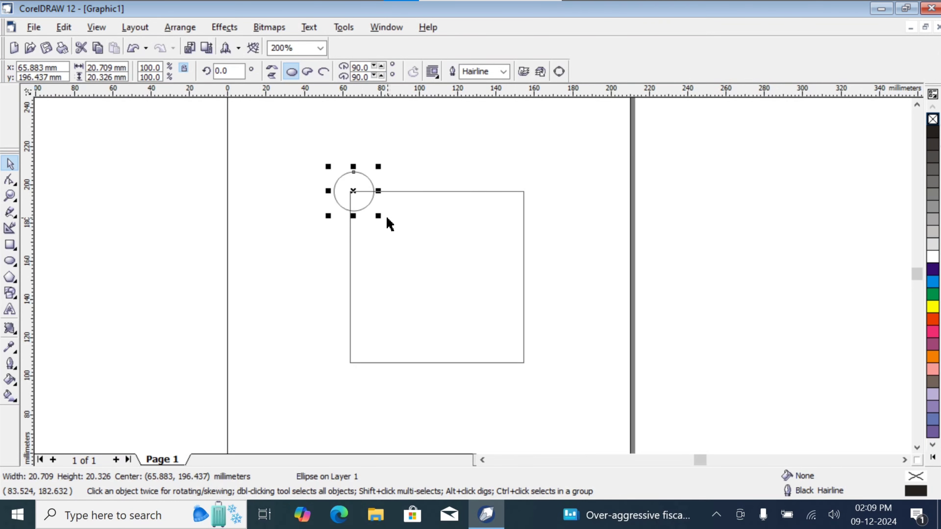
pyautogui.scroll(1, 366, 202)
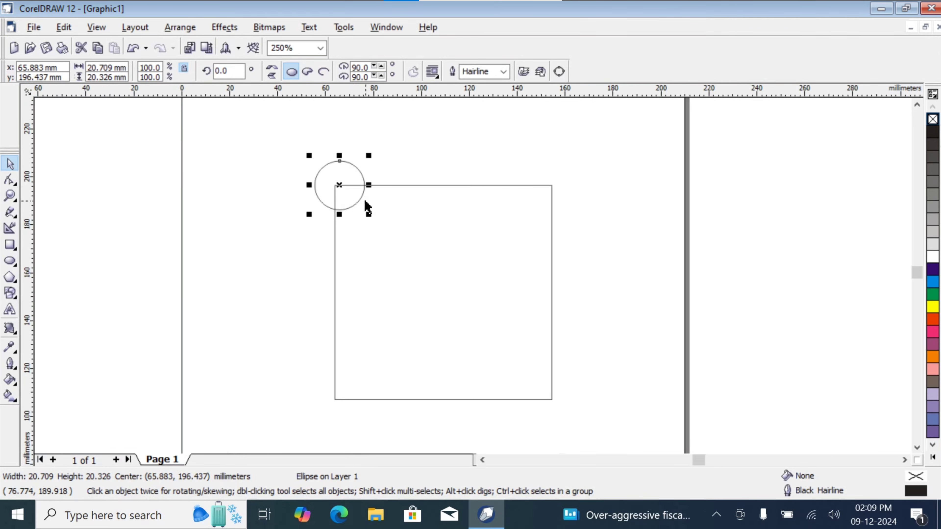
pyautogui.click(10, 196)
pyautogui.click(344, 193)
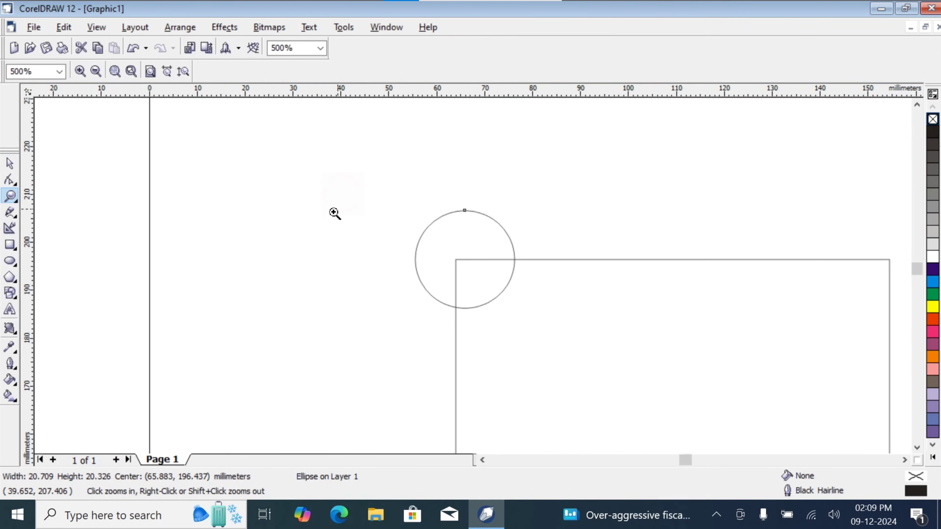
pyautogui.click(10, 164)
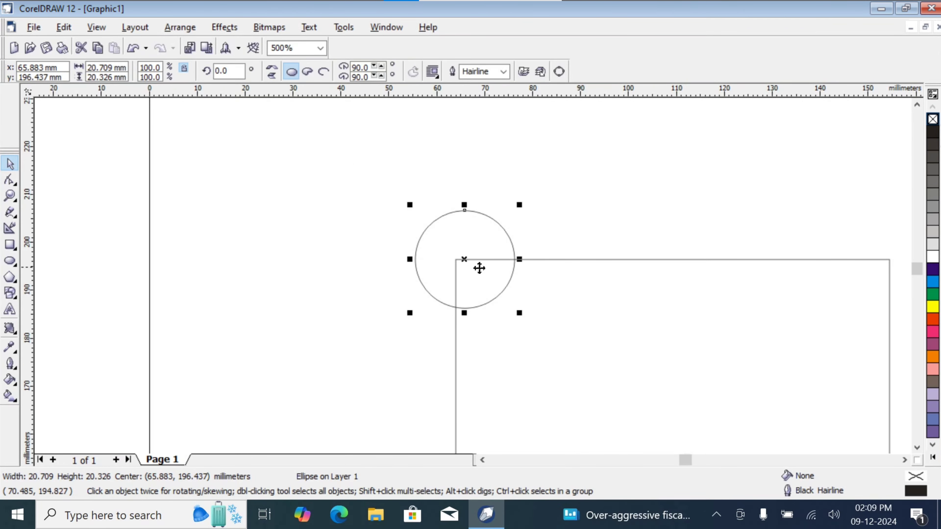
pyautogui.moveTo(464, 261); pyautogui.dragTo(456, 260)
# Step: Place a copy of the circle centred on the rectangle's upper-right corner, keeping the original circle in place
pyautogui.scroll(-5, 575, 326)
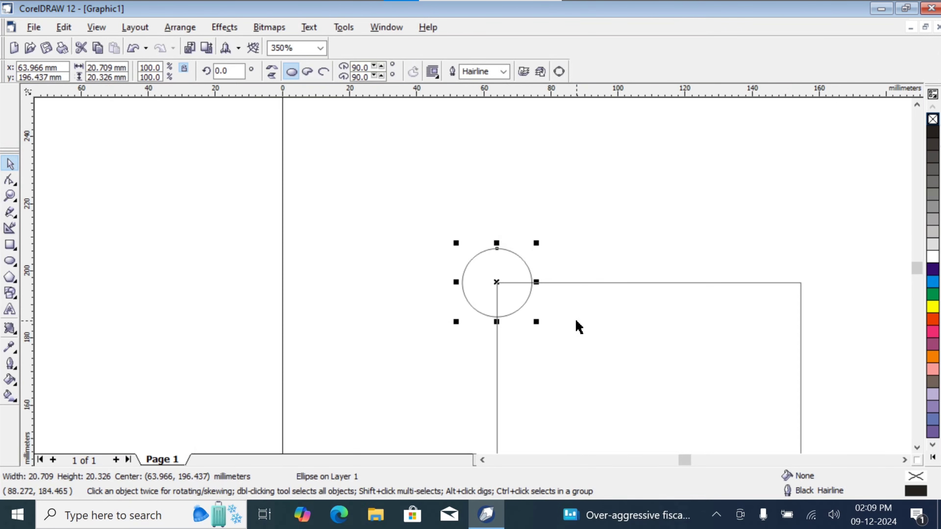
pyautogui.click(917, 446)
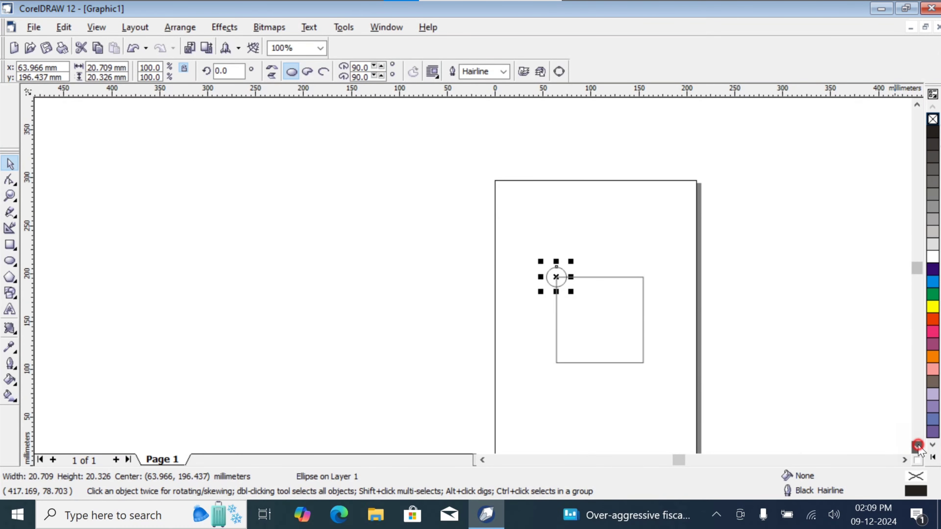
pyautogui.click(917, 447)
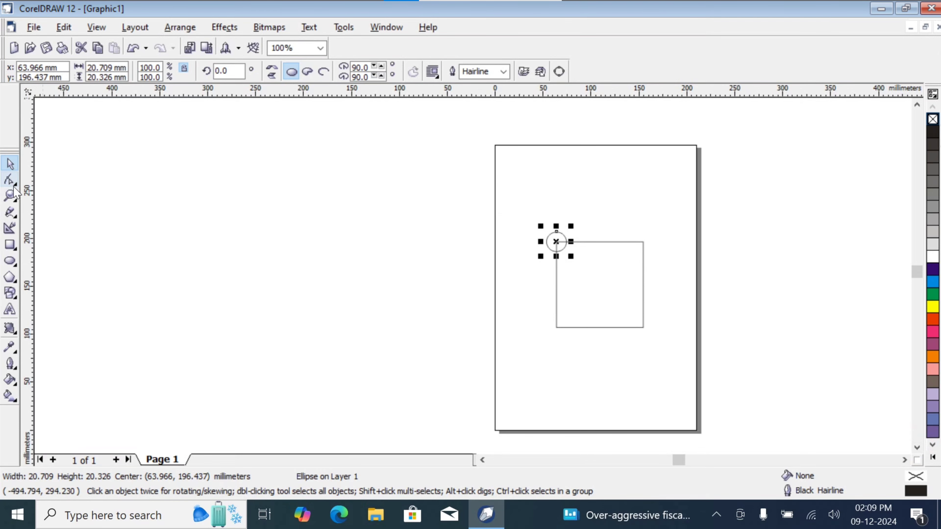
pyautogui.click(17, 200)
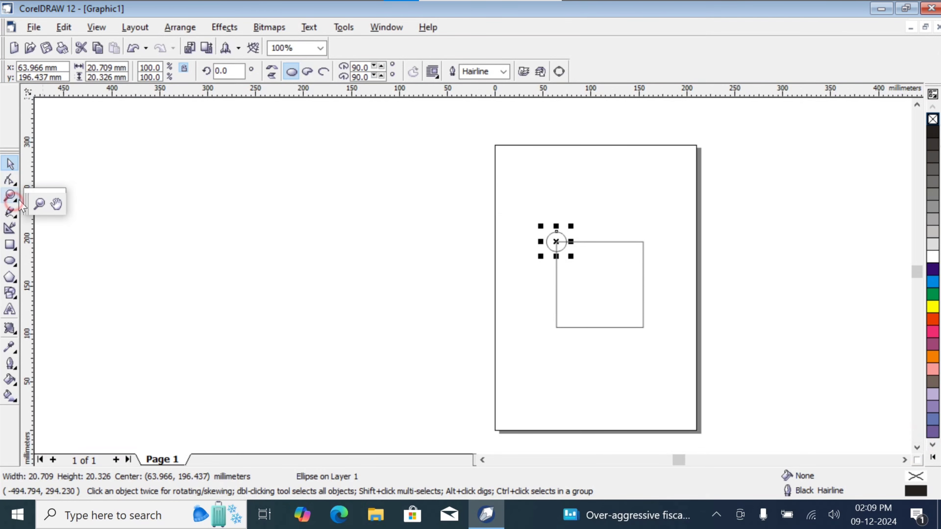
pyautogui.click(40, 204)
pyautogui.click(591, 231)
pyautogui.click(429, 334)
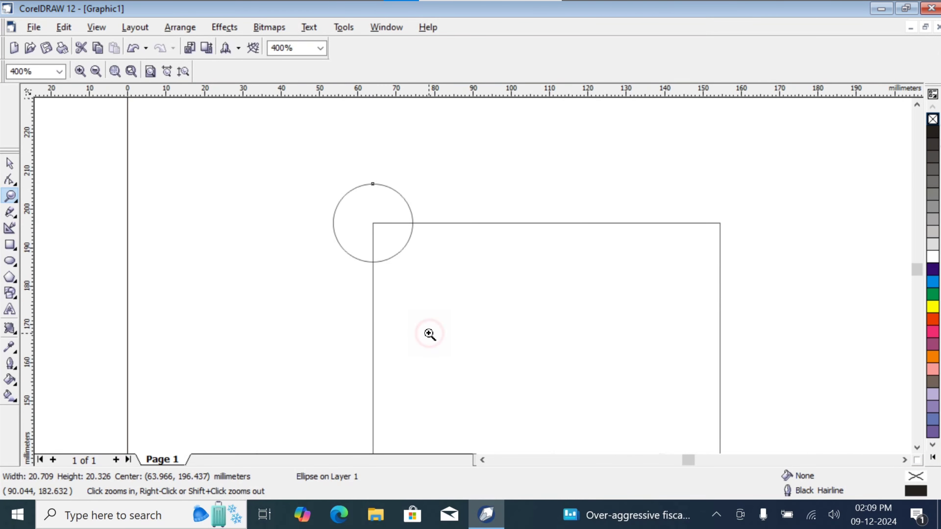
pyautogui.click(9, 163)
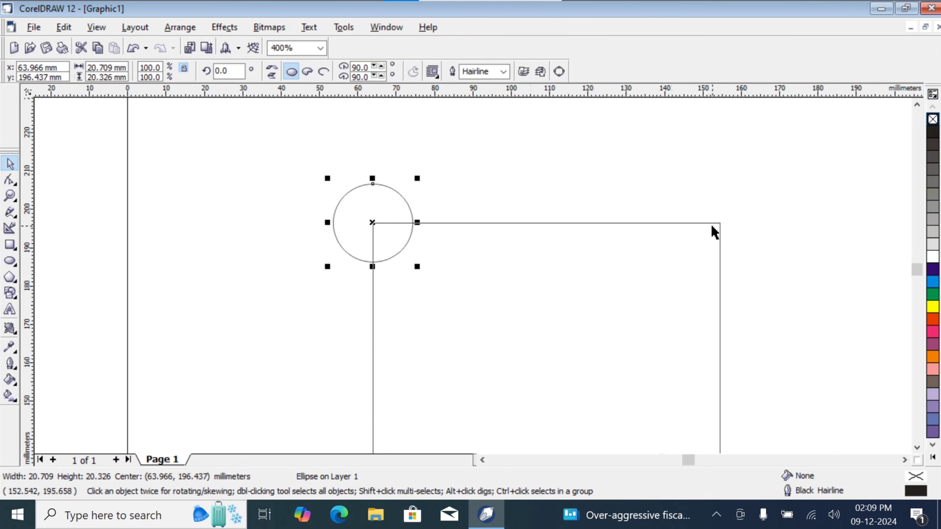
pyautogui.moveTo(372, 222); pyautogui.dragTo(719, 225)
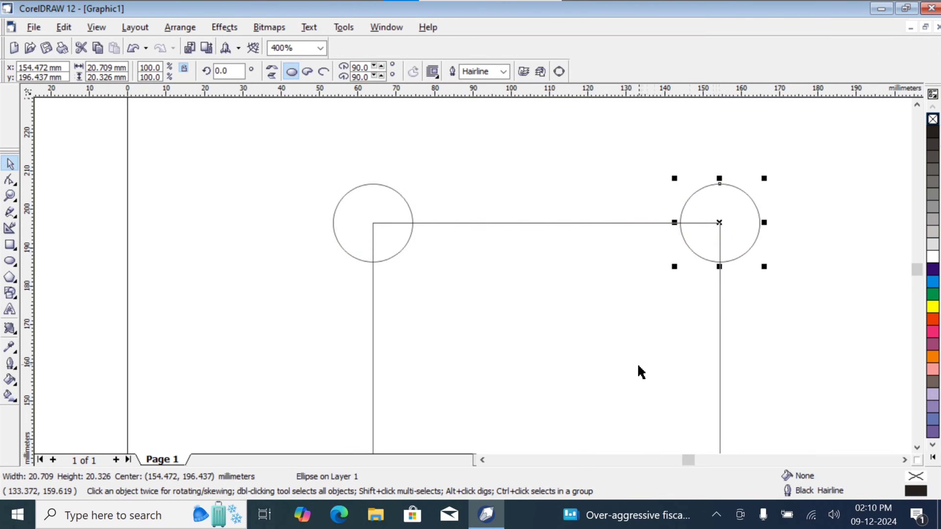
# Step: Select both upper circles and place copies of them near the rectangle's lower corners
pyautogui.click(918, 448)
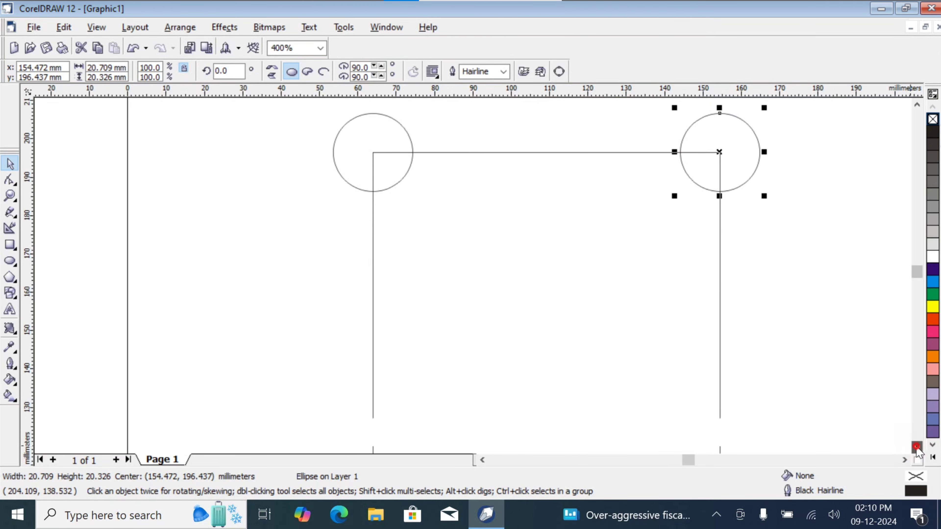
pyautogui.keyDown('shift'); pyautogui.click(393, 122); pyautogui.keyUp('shift')
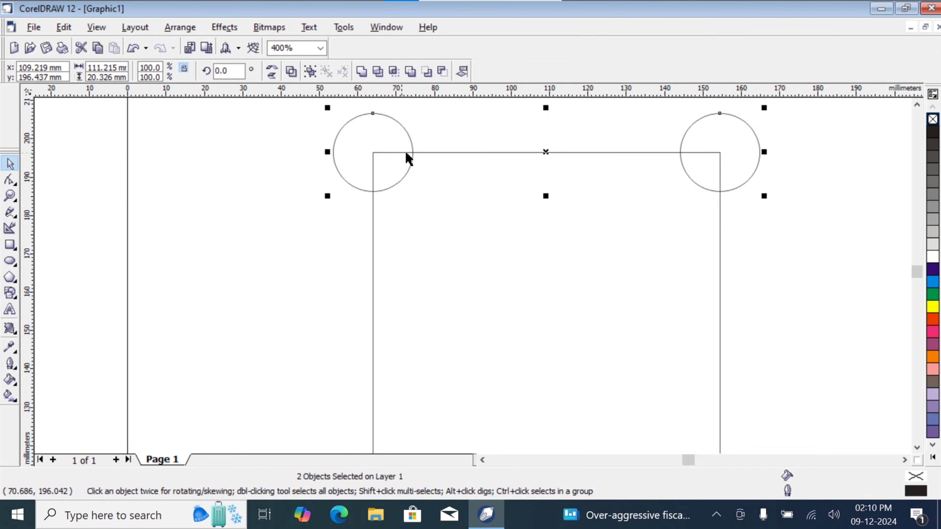
pyautogui.click(917, 448)
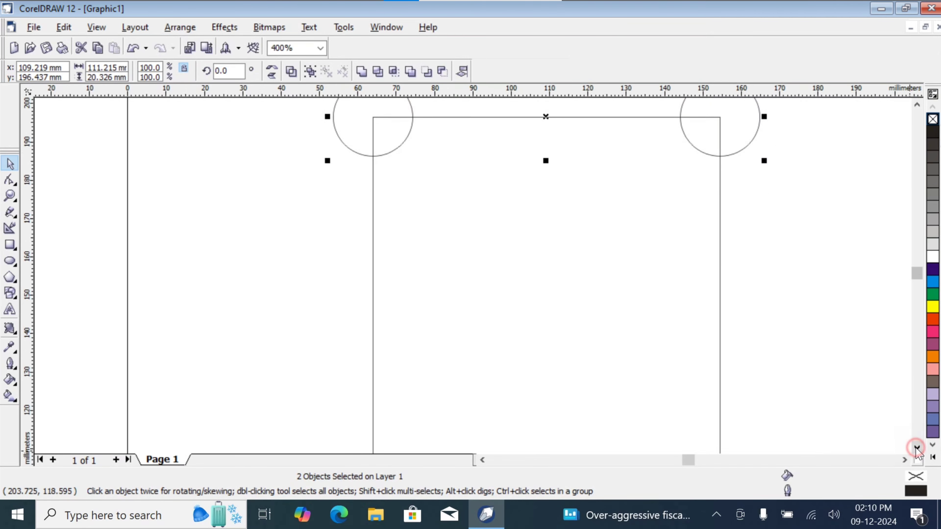
pyautogui.moveTo(727, 108); pyautogui.dragTo(734, 401)
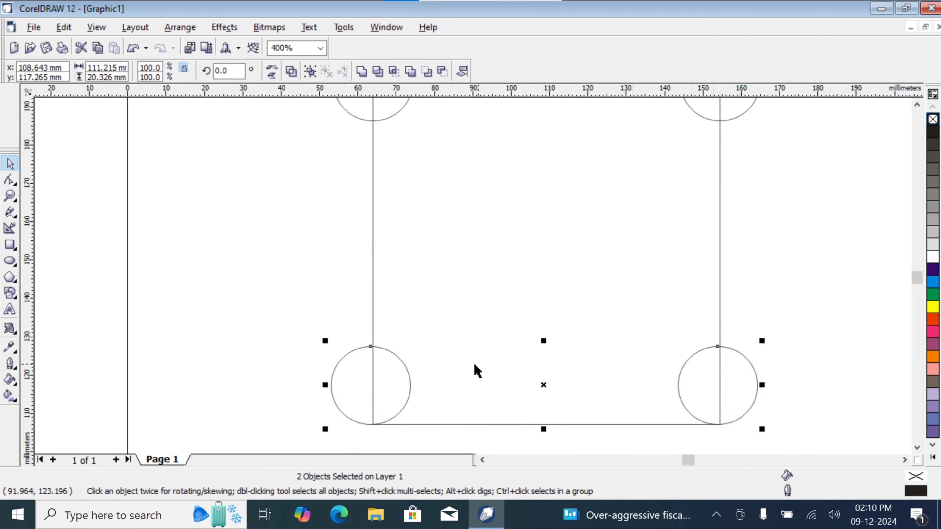
# Step: Centre the two lower circles exactly on the rectangle's lower-left and lower-right corners
pyautogui.moveTo(708, 375); pyautogui.dragTo(706, 407)
pyautogui.click(401, 424)
pyautogui.click(401, 412)
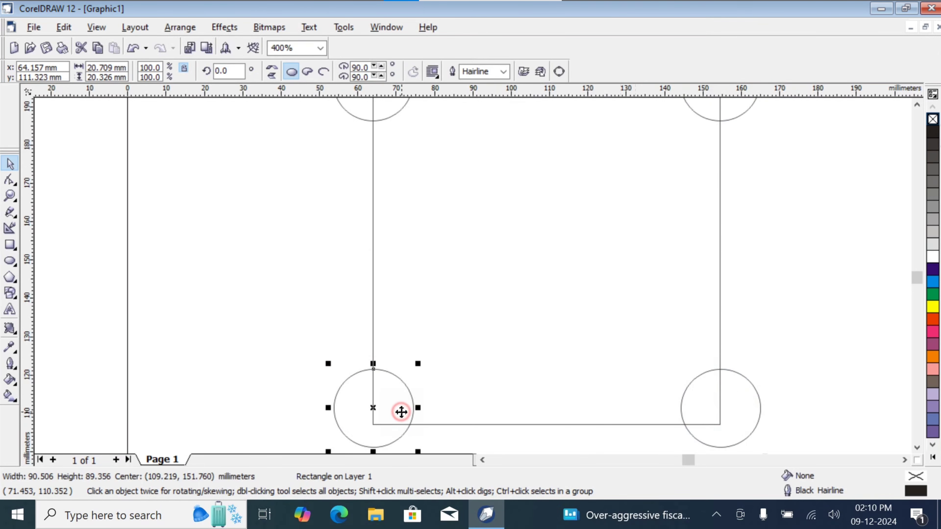
pyautogui.moveTo(372, 408); pyautogui.dragTo(374, 423)
pyautogui.click(723, 406)
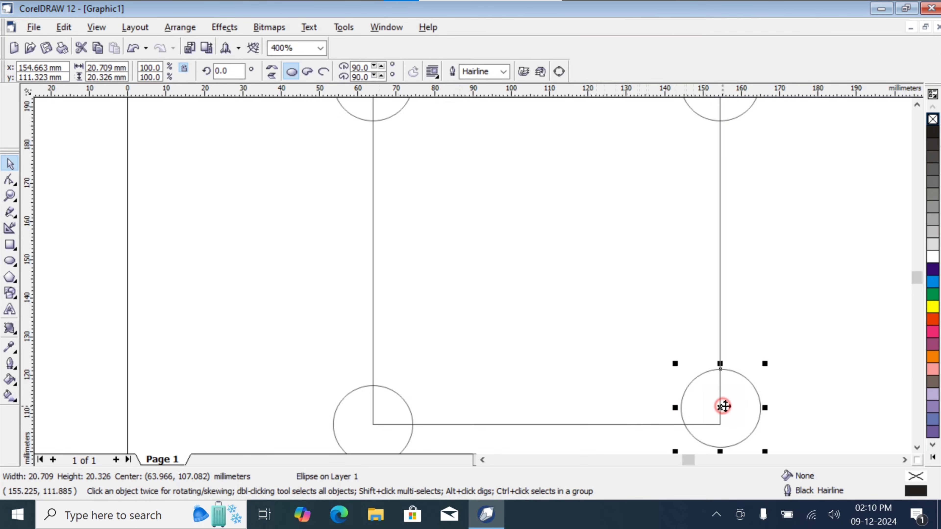
pyautogui.moveTo(722, 406); pyautogui.dragTo(719, 424)
pyautogui.click(580, 299)
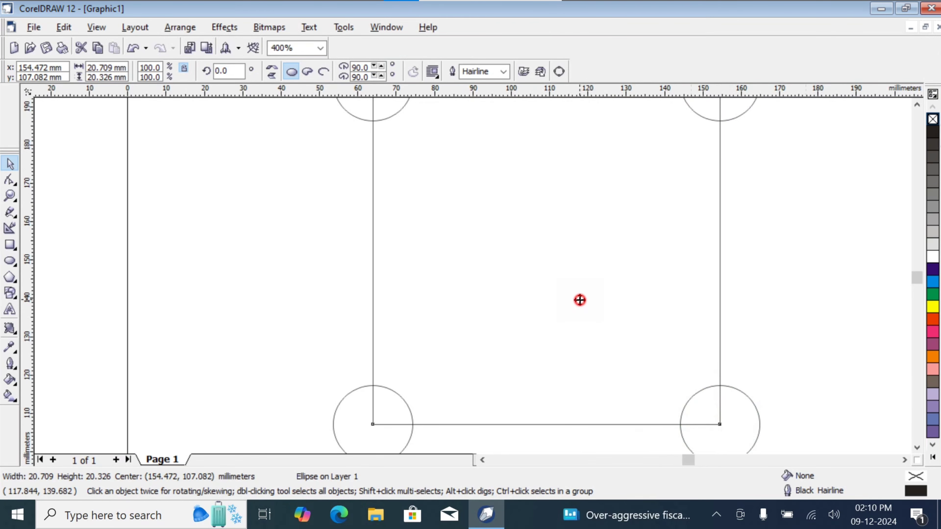
pyautogui.click(840, 248)
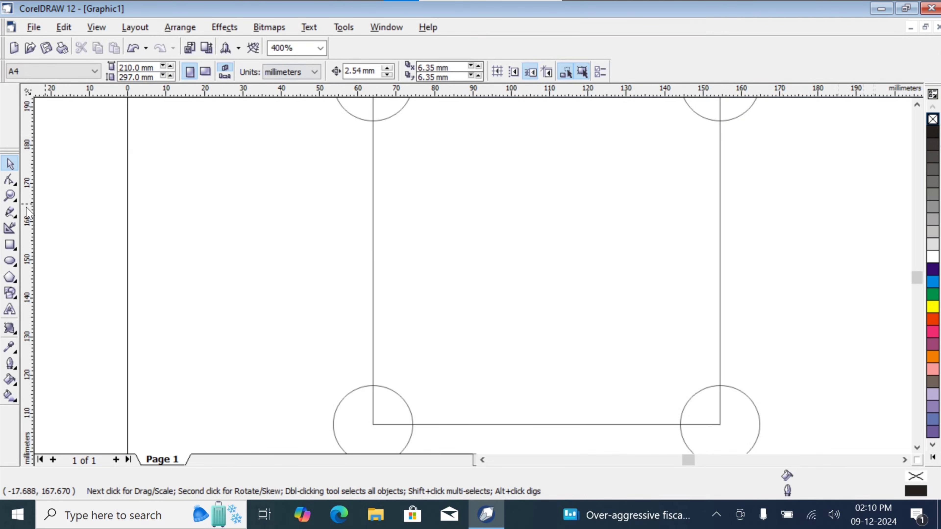
pyautogui.click(9, 195)
pyautogui.keyDown('shift'); pyautogui.click(473, 335); pyautogui.keyUp('shift')
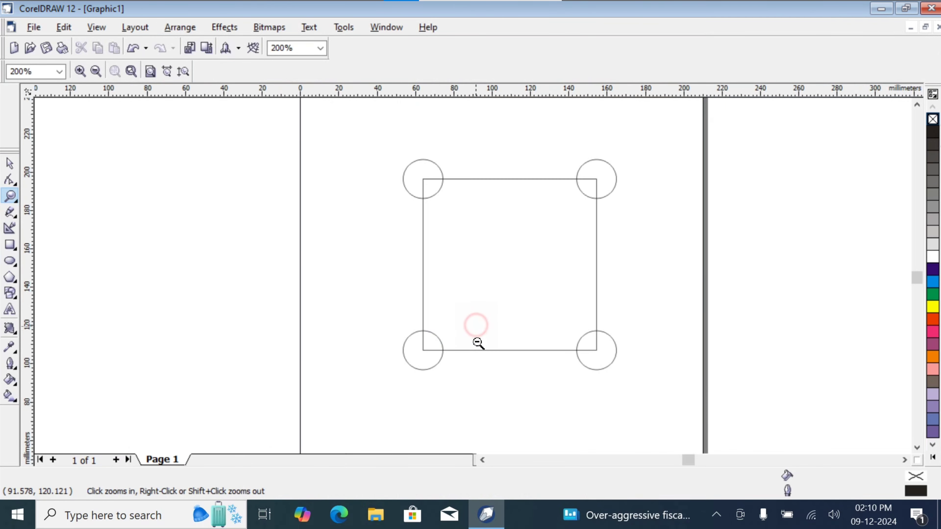
pyautogui.click(9, 163)
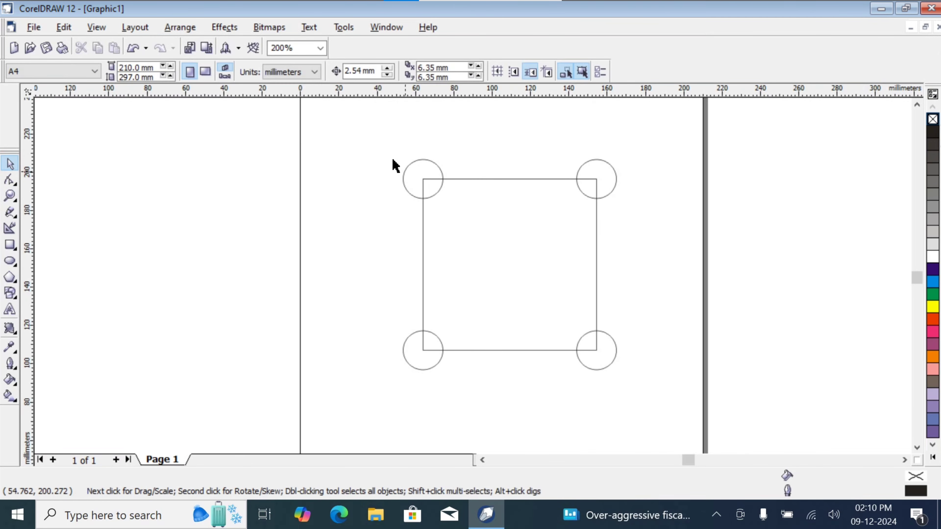
pyautogui.moveTo(361, 137); pyautogui.dragTo(651, 398)
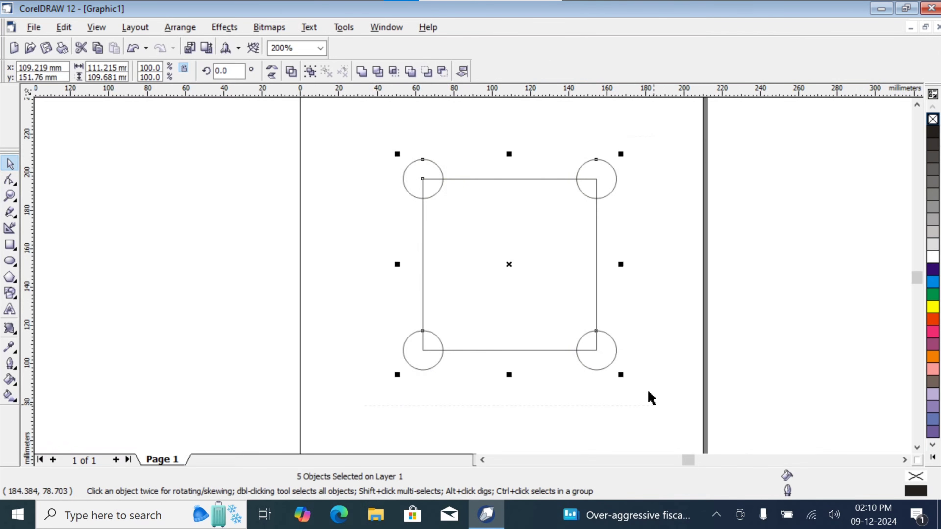
pyautogui.click(709, 198)
pyautogui.click(614, 194)
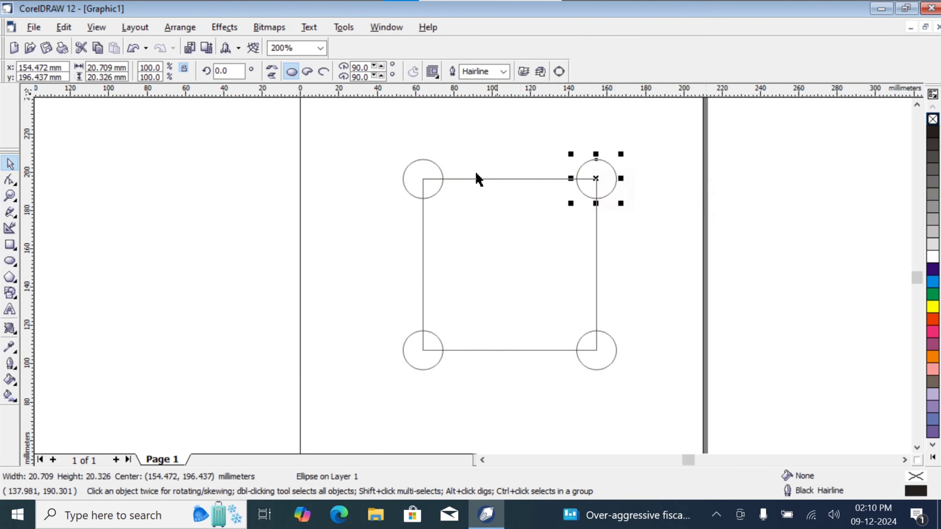
pyautogui.keyDown('shift'); pyautogui.click(405, 184); pyautogui.keyUp('shift')
pyautogui.keyDown('shift'); pyautogui.click(422, 368); pyautogui.keyUp('shift')
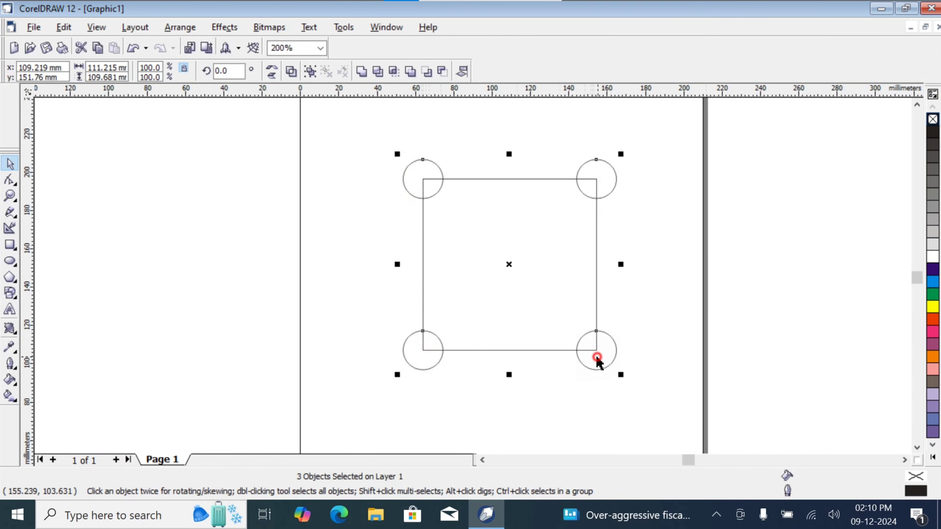
pyautogui.keyDown('shift'); pyautogui.click(595, 370); pyautogui.keyUp('shift')
pyautogui.click(675, 286)
# Step: Subtract all four corner circles from the rectangle with Back Minus Front, and move the notched shape toward the page's upper right
pyautogui.moveTo(348, 132); pyautogui.dragTo(644, 398)
pyautogui.click(444, 72)
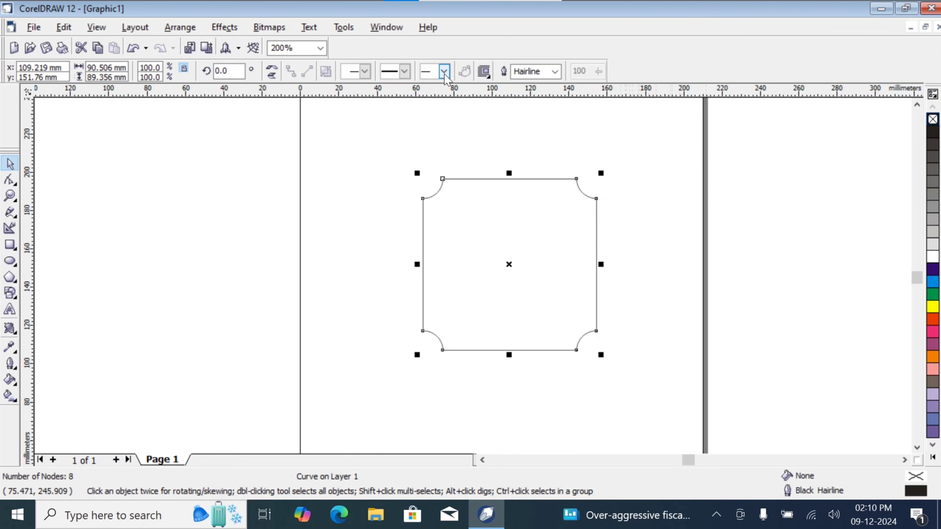
pyautogui.click(655, 169)
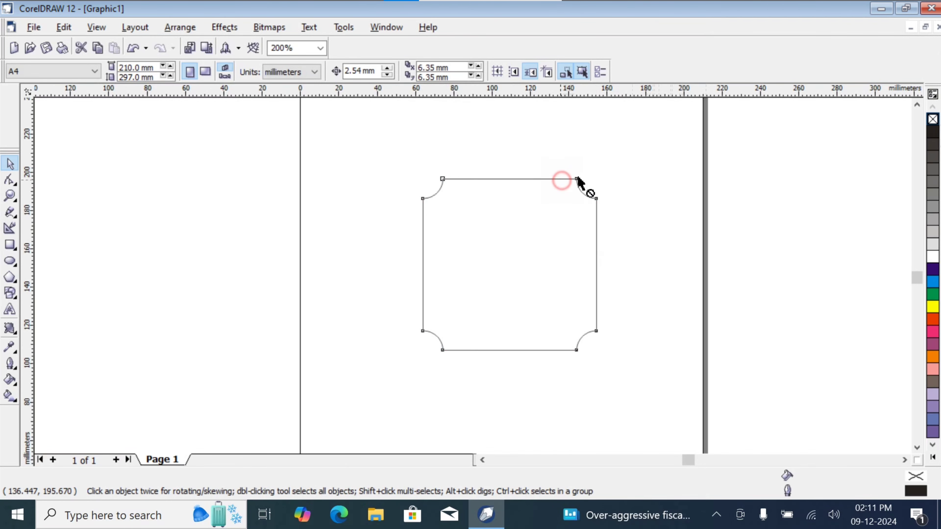
pyautogui.moveTo(576, 180); pyautogui.dragTo(675, 141)
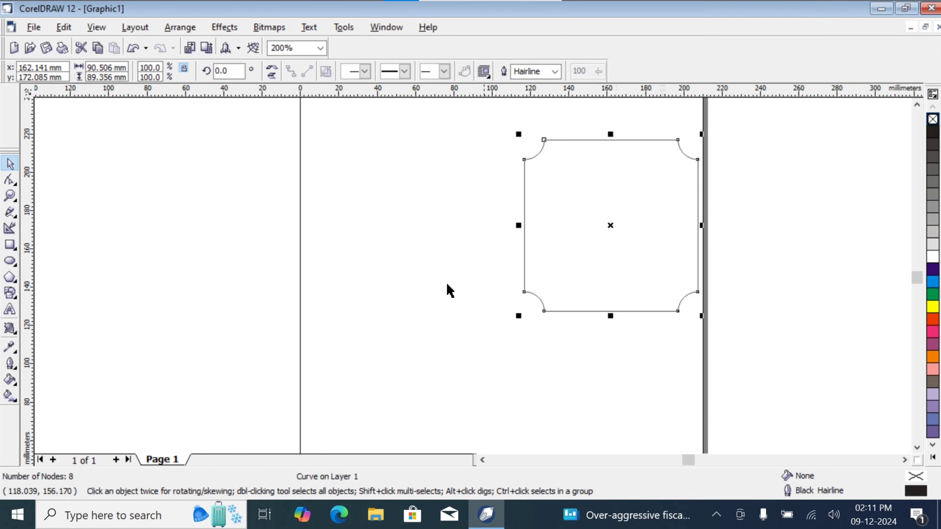
# Step: Draw a polygon about 70 mm wide and 100 mm high beside the notched square and set it to 5 sides
pyautogui.click(410, 280)
pyautogui.click(9, 277)
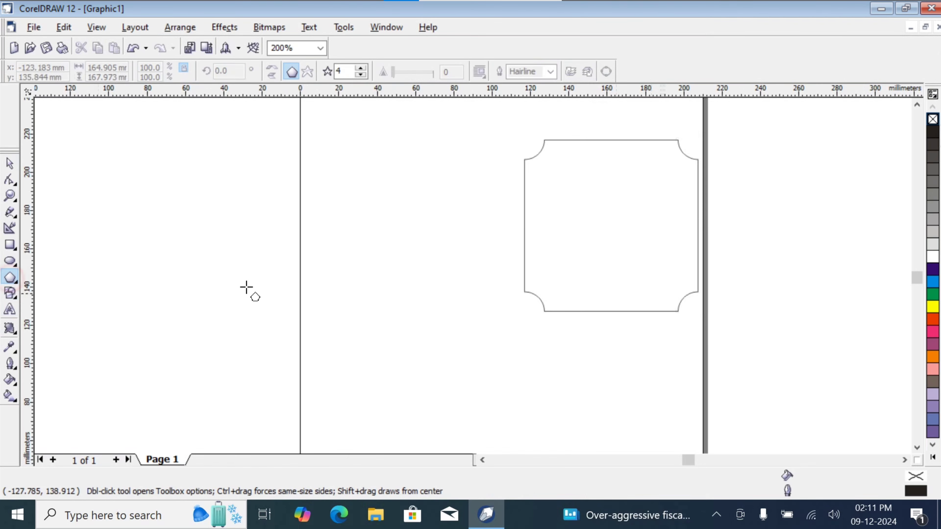
pyautogui.moveTo(349, 167); pyautogui.dragTo(482, 358)
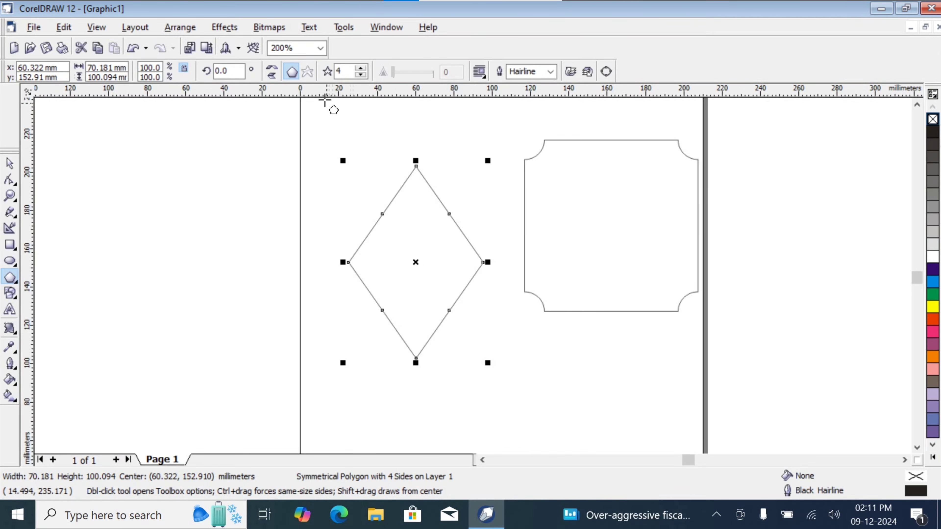
pyautogui.click(359, 68)
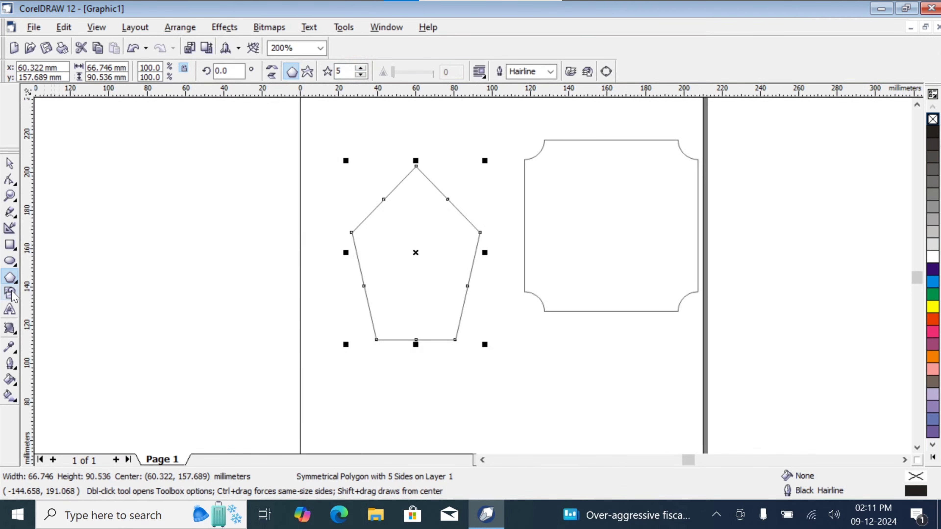
# Step: Draw an ellipse of about 9.6 by 8 mm on the pentagon's left corner and place copies on its other four corners
pyautogui.click(12, 263)
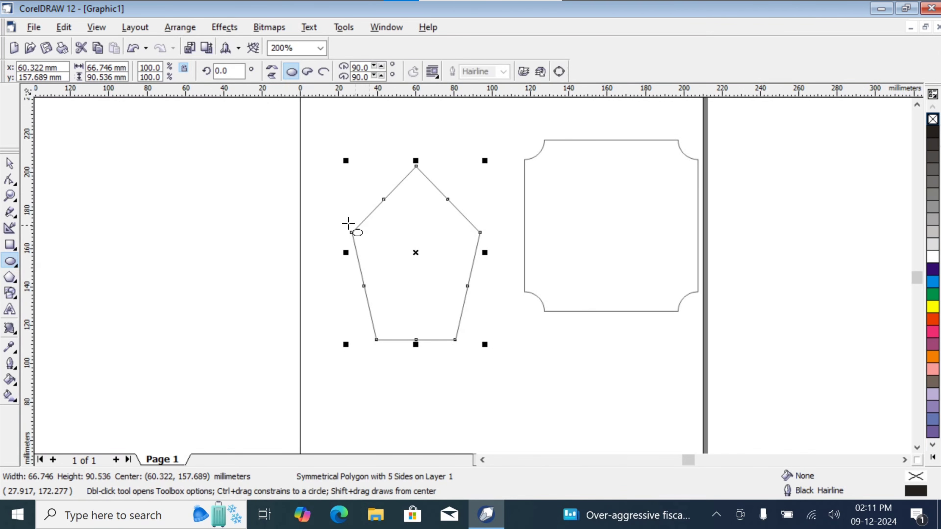
pyautogui.moveTo(343, 226); pyautogui.dragTo(361, 241)
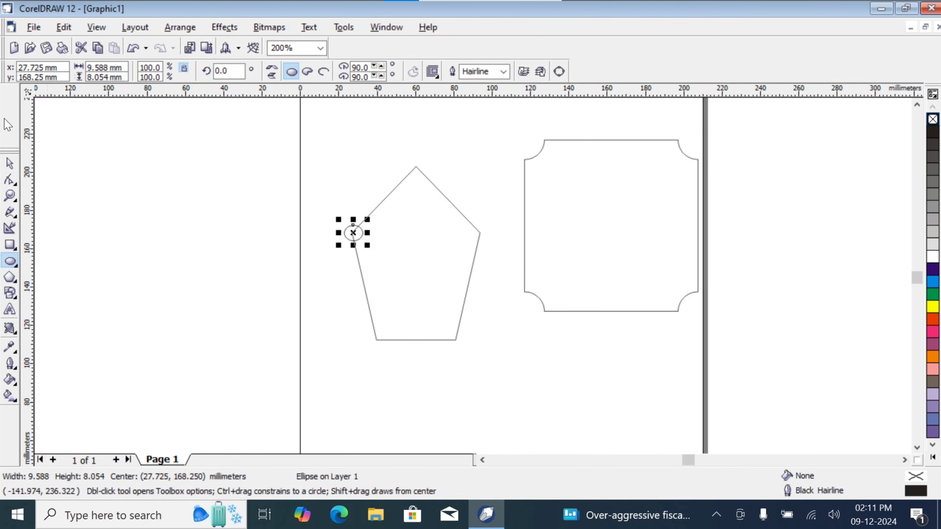
pyautogui.click(10, 164)
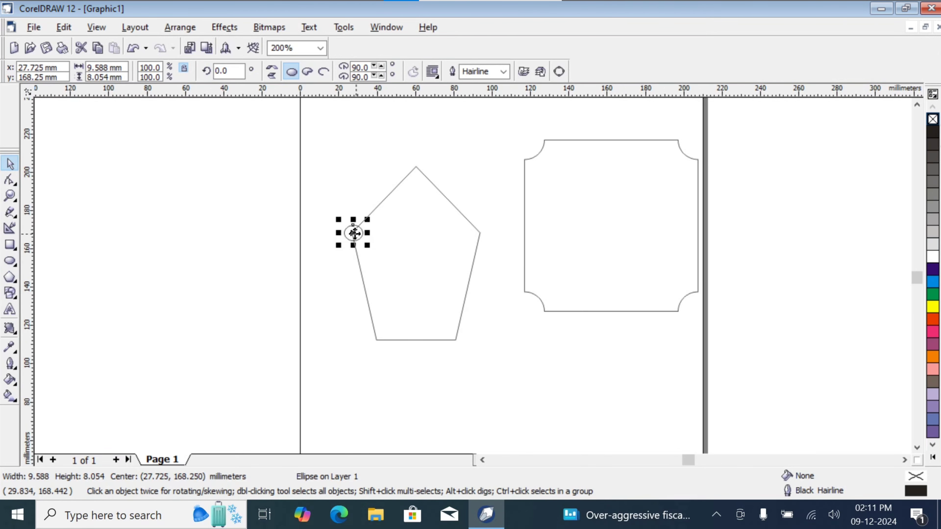
pyautogui.moveTo(354, 234); pyautogui.dragTo(418, 167)
pyautogui.click(417, 166)
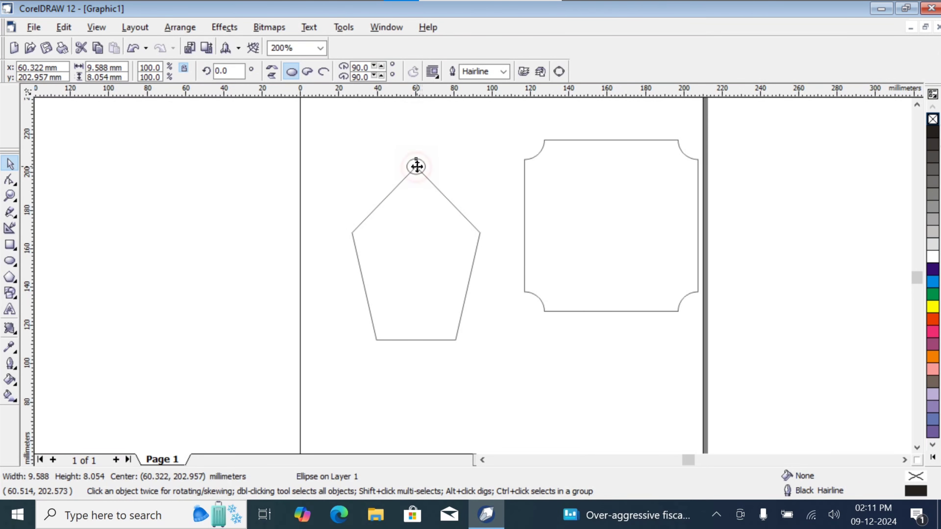
pyautogui.moveTo(355, 234); pyautogui.dragTo(381, 340)
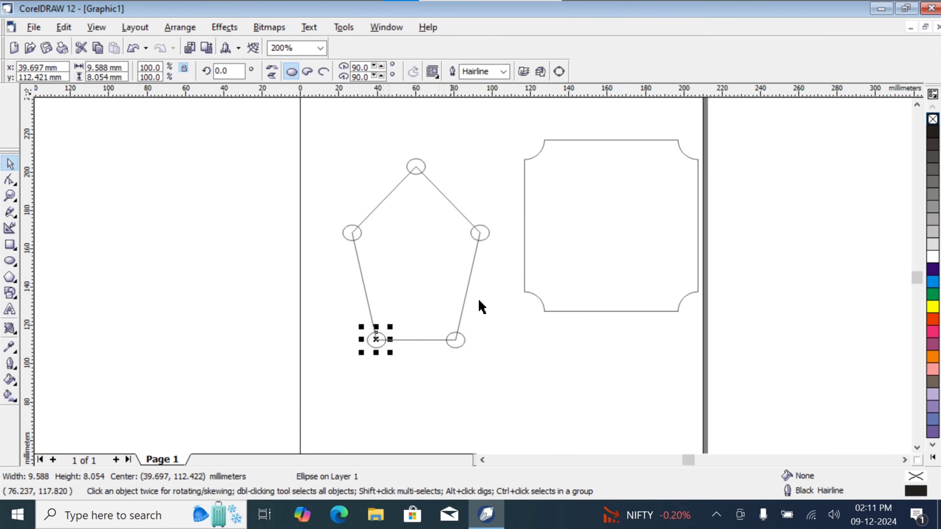
# Step: Subtract all five corner ellipses from the pentagon with Back Minus Front, and undo the subtraction
pyautogui.moveTo(317, 134); pyautogui.dragTo(506, 390)
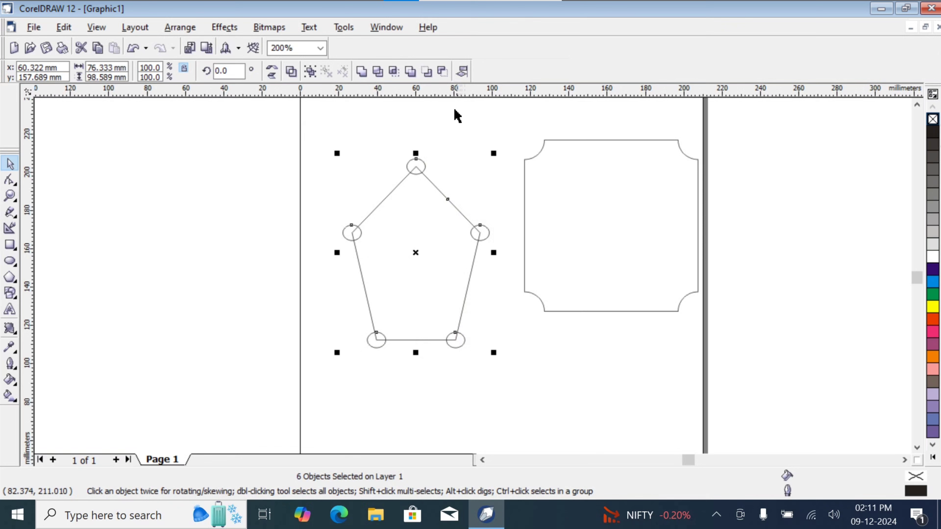
pyautogui.click(445, 72)
pyautogui.click(248, 183)
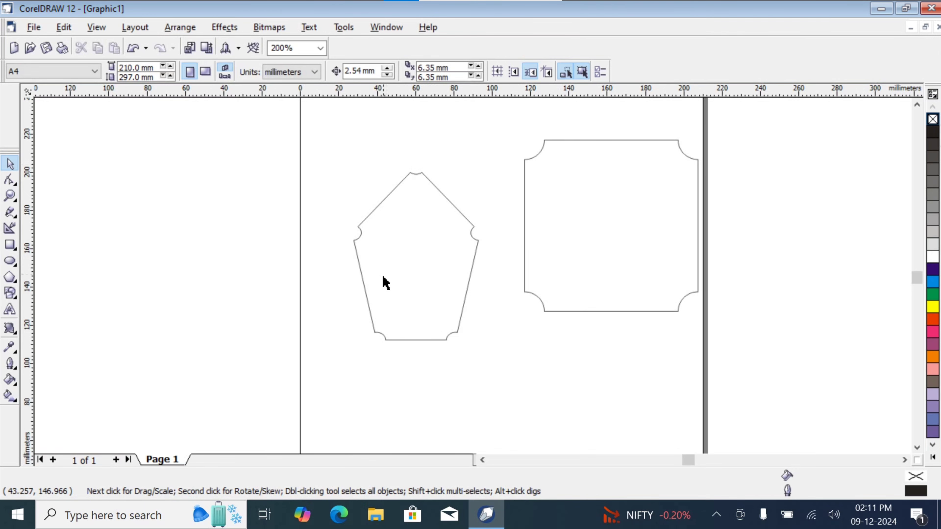
pyautogui.hotkey('ctrl', 'z')
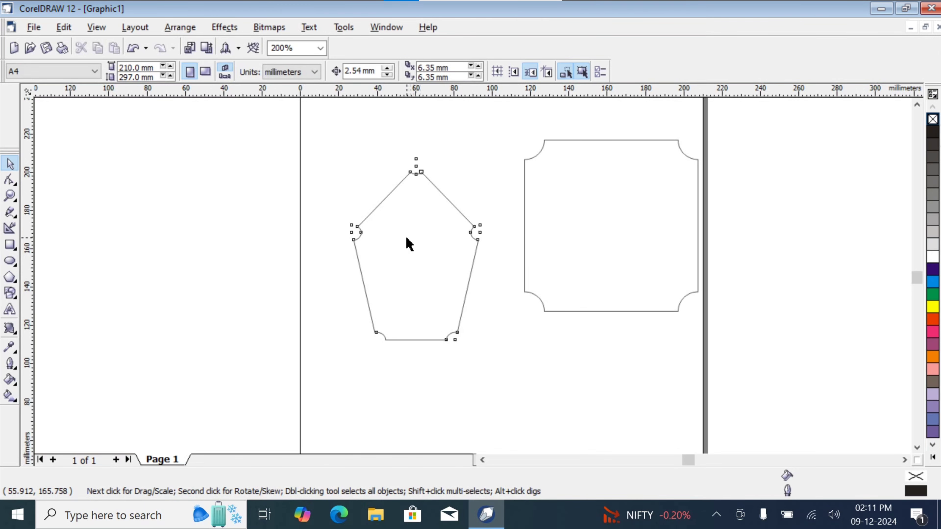
# Step: Delete the ellipses on the pentagon's two side corners and two bottom corners
pyautogui.moveTo(319, 215); pyautogui.dragTo(513, 262)
pyautogui.press('Delete')
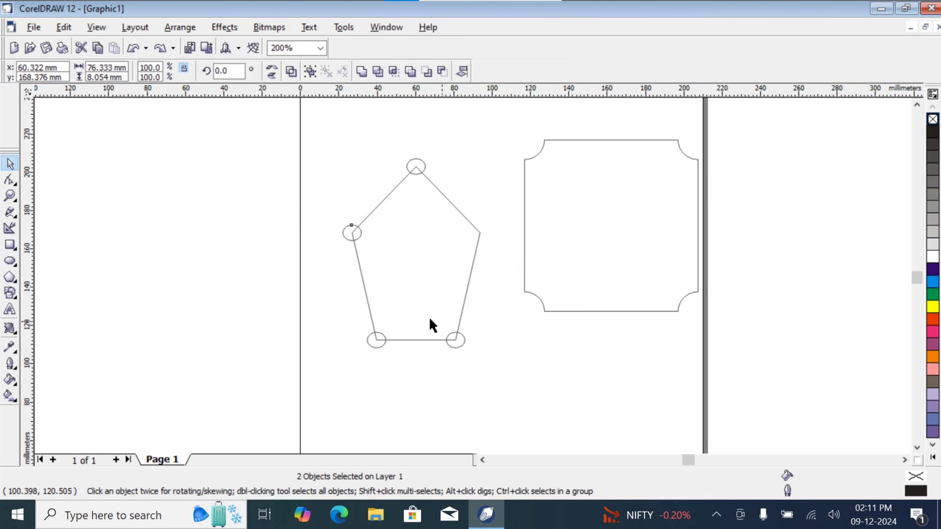
pyautogui.moveTo(336, 321); pyautogui.dragTo(505, 393)
pyautogui.press('Delete')
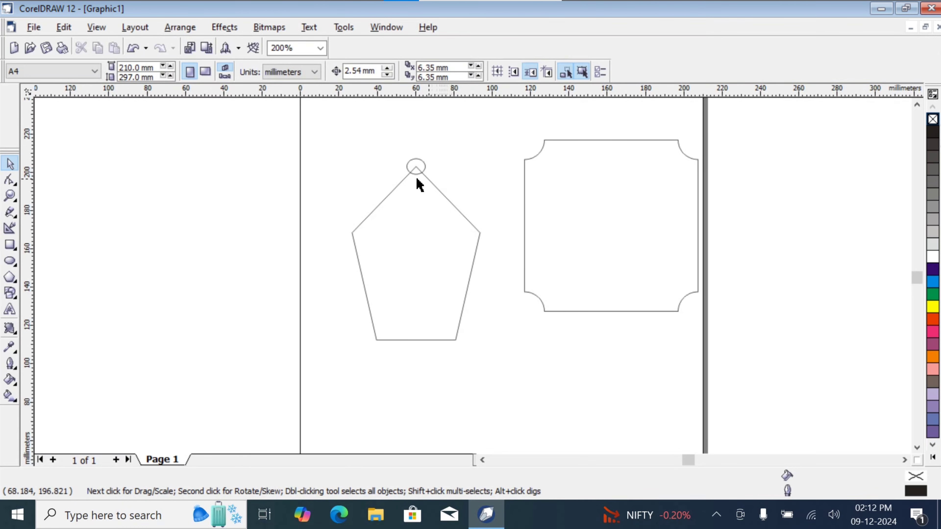
# Step: Enlarge the remaining ellipse to about 21.5 by 18 mm over the pentagon's top corner and subtract it with Back Minus Front
pyautogui.click(414, 168)
pyautogui.moveTo(435, 180)
pyautogui.mouseDown()
pyautogui.moveTo(465, 211)
pyautogui.moveTo(422, 177)
pyautogui.mouseUp()
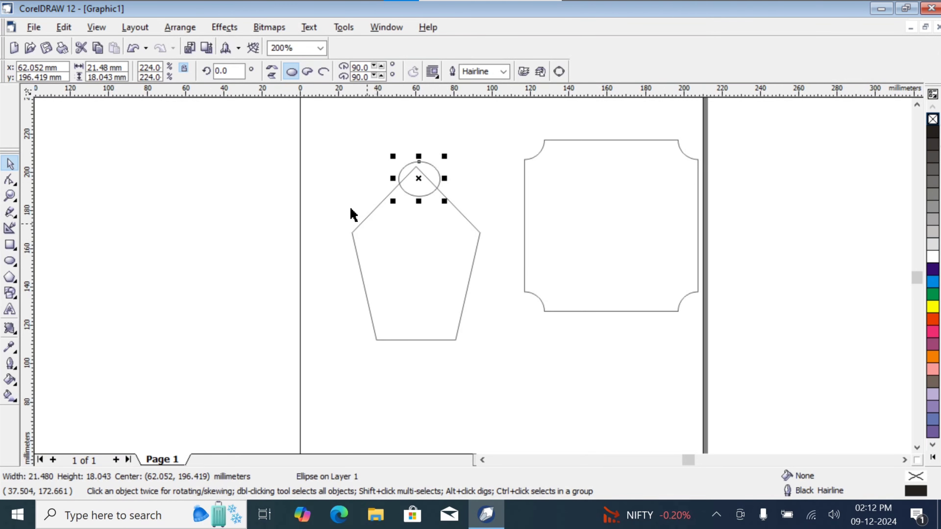
pyautogui.moveTo(311, 124); pyautogui.dragTo(493, 363)
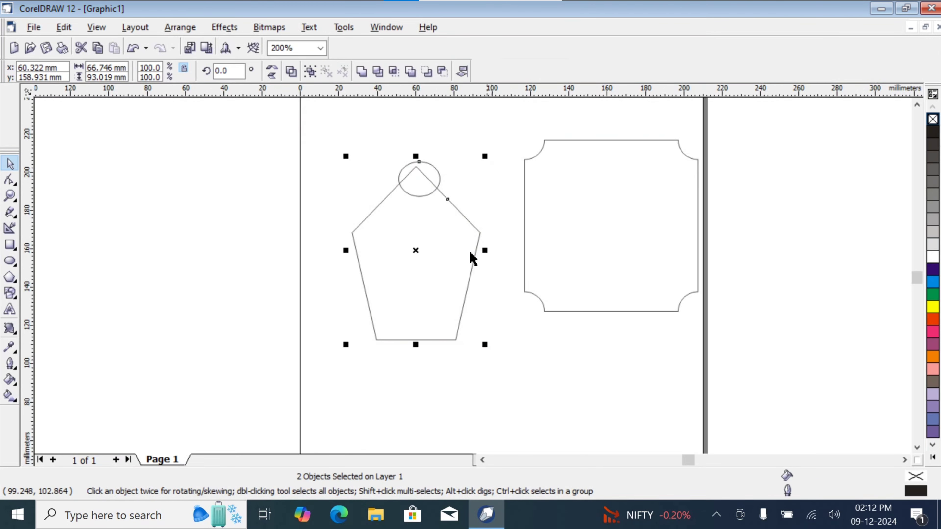
pyautogui.click(437, 71)
pyautogui.click(440, 150)
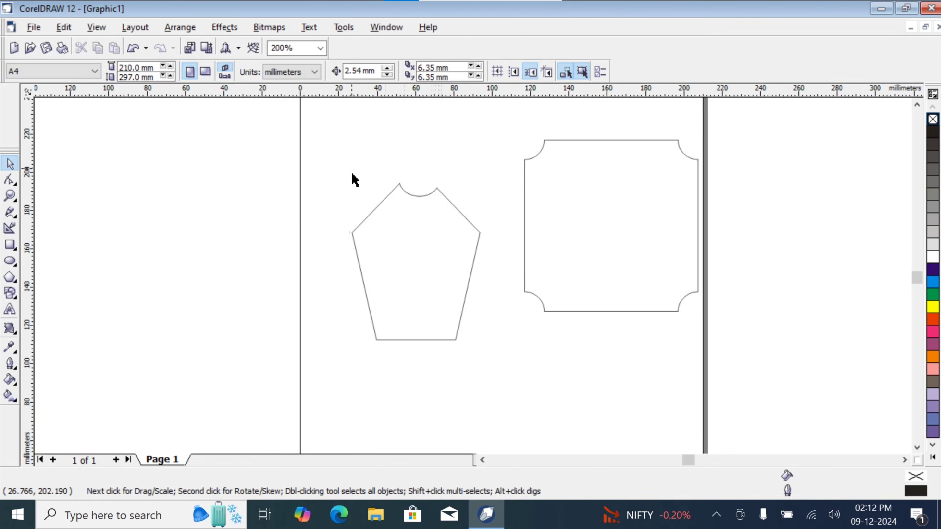
# Step: Cut the pentagon with the Knife from its left corner to its lower-right side's midpoint, and split the lower piece down to the bottom edge's midpoint
pyautogui.click(386, 285)
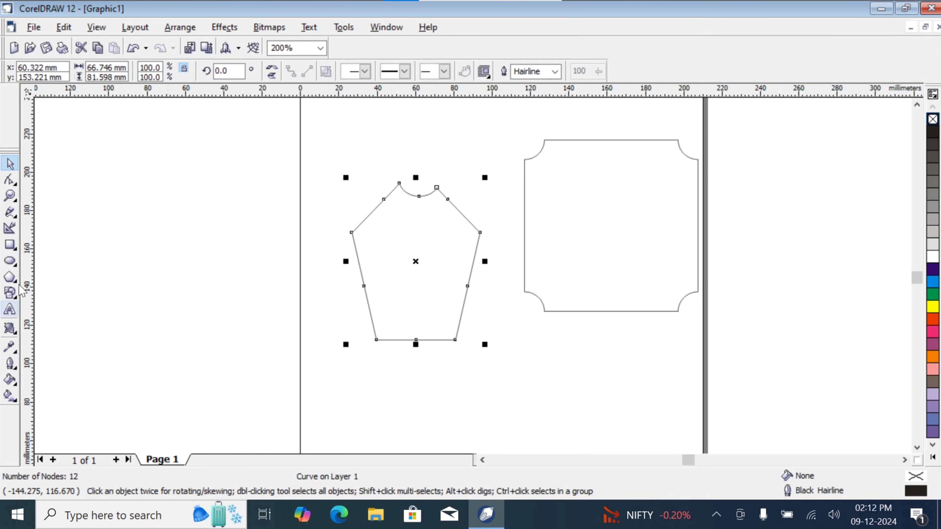
pyautogui.click(15, 185)
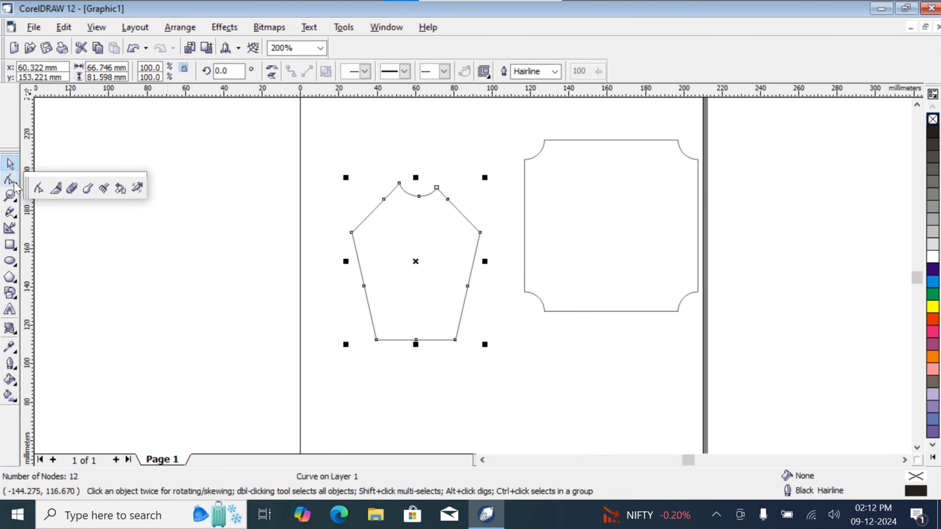
pyautogui.click(56, 188)
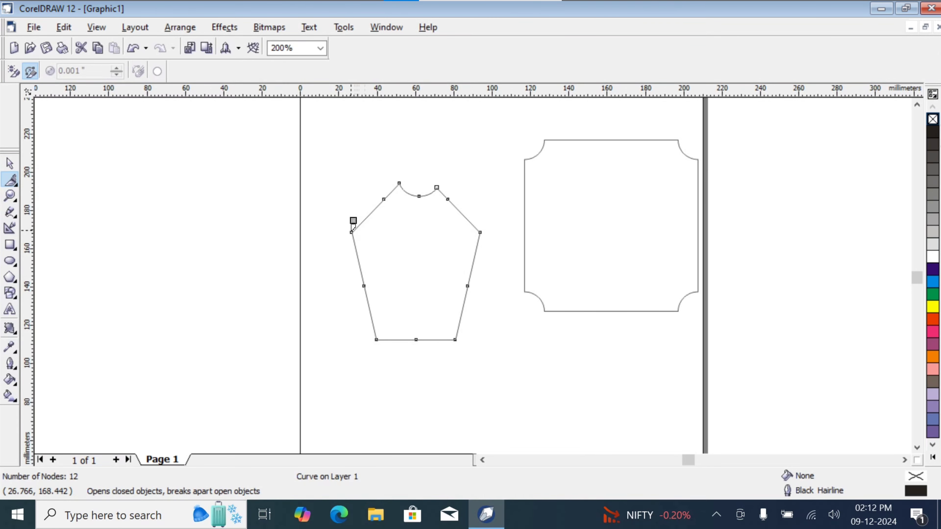
pyautogui.click(351, 232)
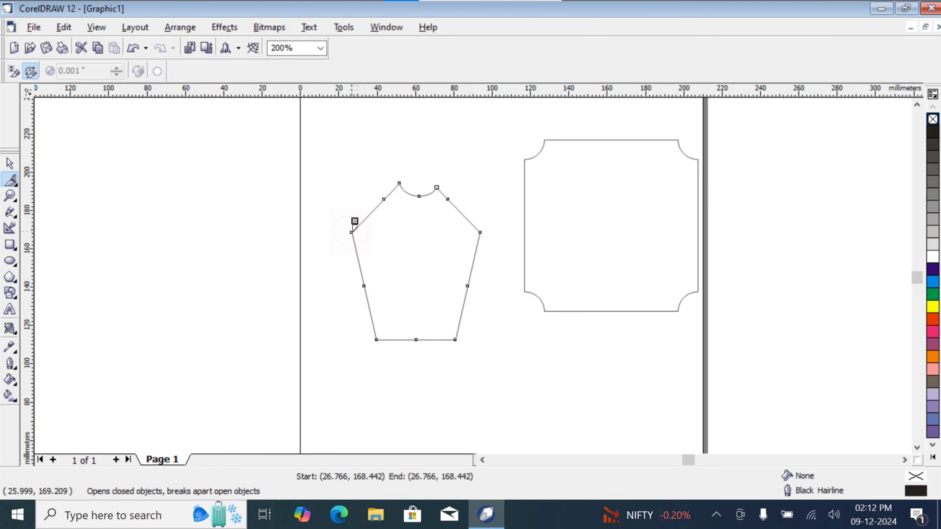
pyautogui.click(468, 286)
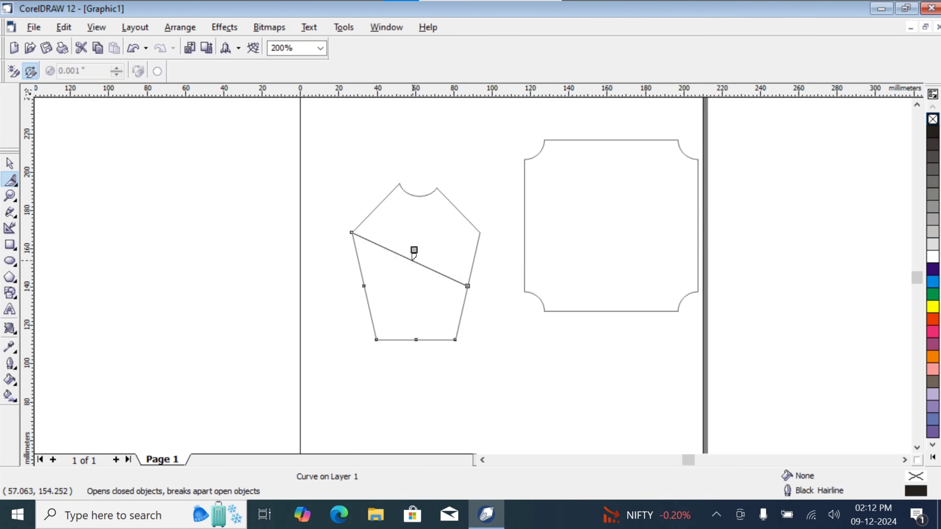
pyautogui.click(405, 255)
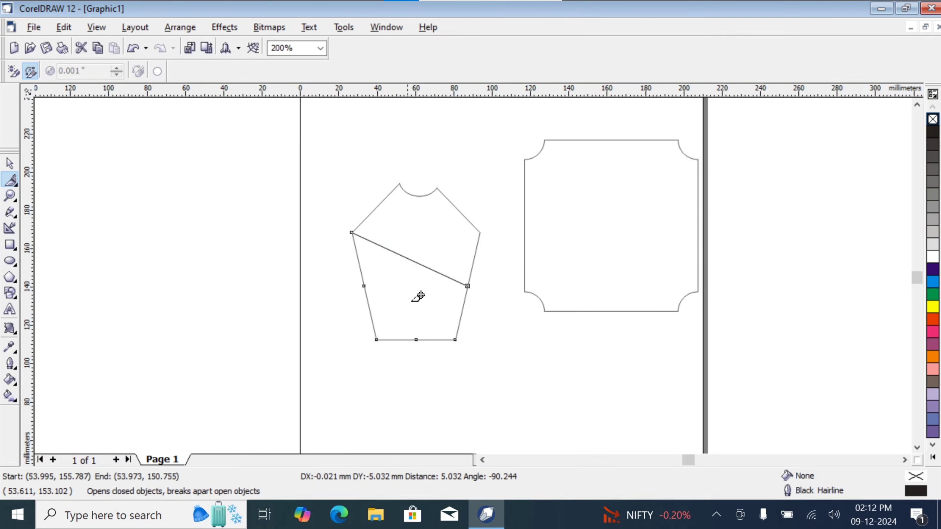
pyautogui.click(416, 339)
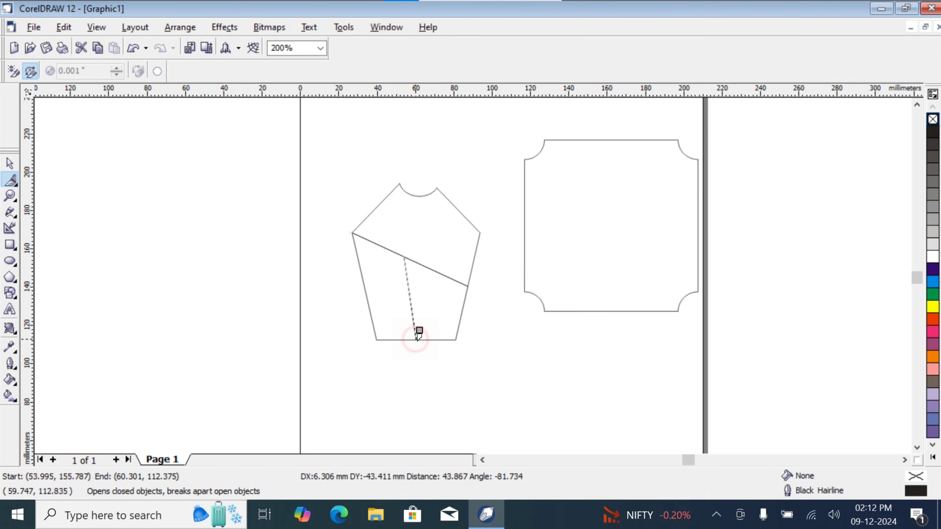
# Step: Cut the upper piece with the Knife between its upper-right edge and the point where the two existing cuts meet
pyautogui.click(404, 256)
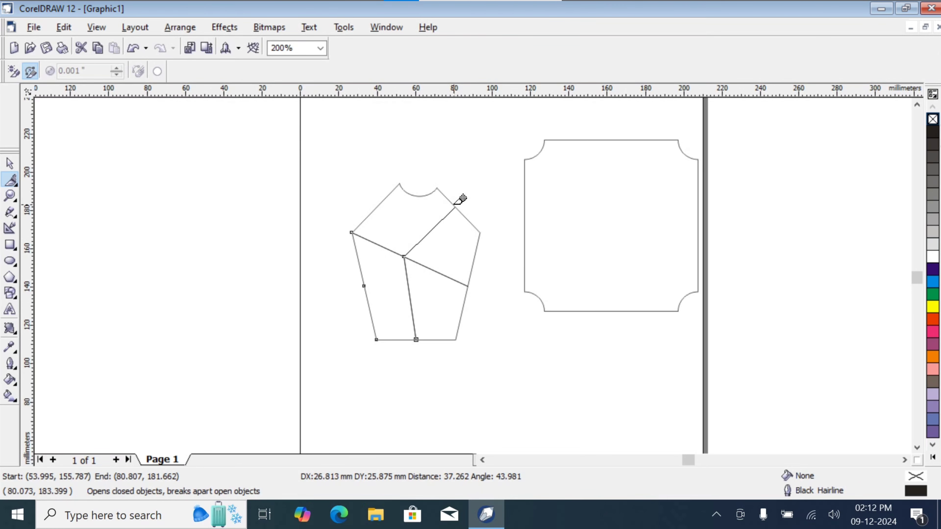
pyautogui.click(454, 206)
pyautogui.click(453, 206)
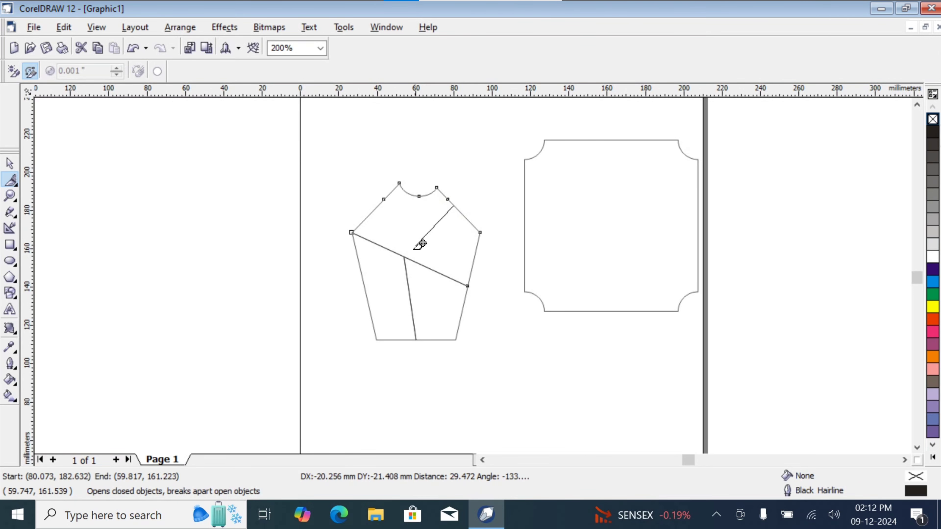
pyautogui.click(407, 255)
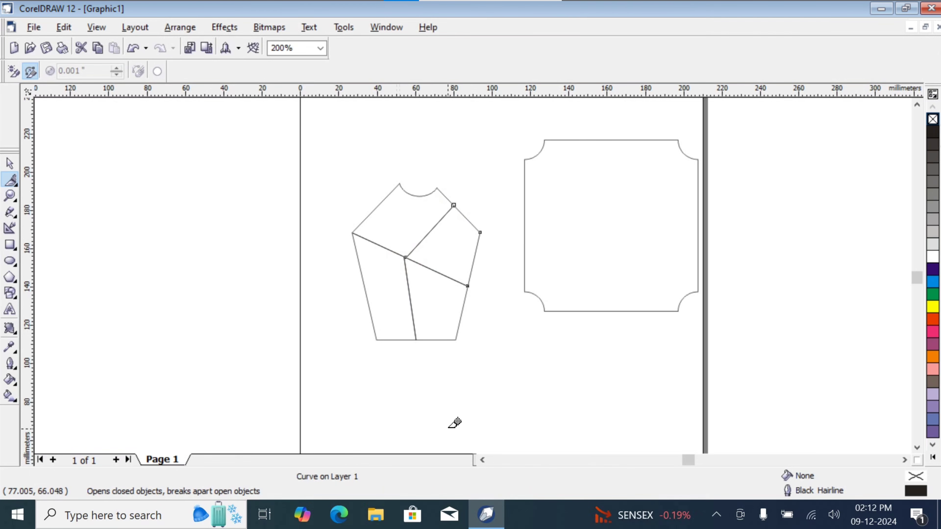
# Step: Fill the pentagon's right piece yellow, the lower-right piece green, the lower-left piece dark violet and the top piece magenta
pyautogui.click(10, 164)
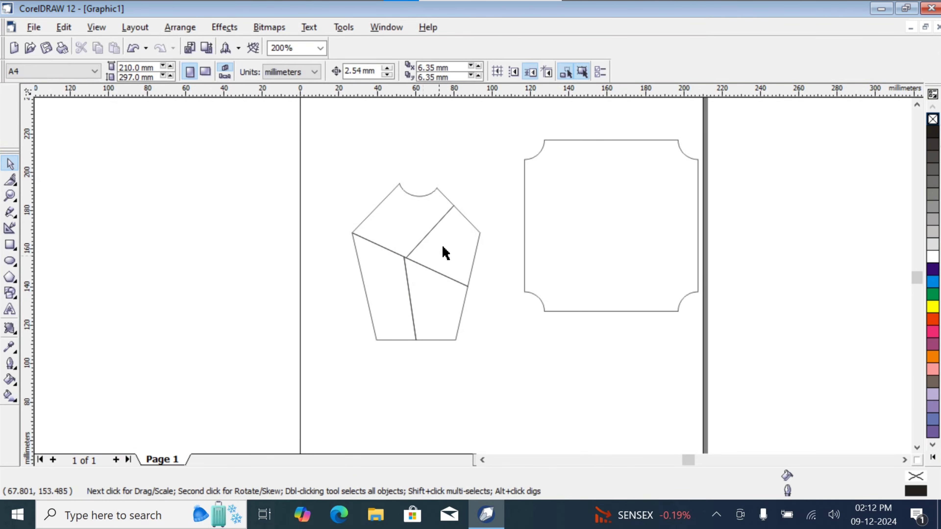
pyautogui.click(448, 241)
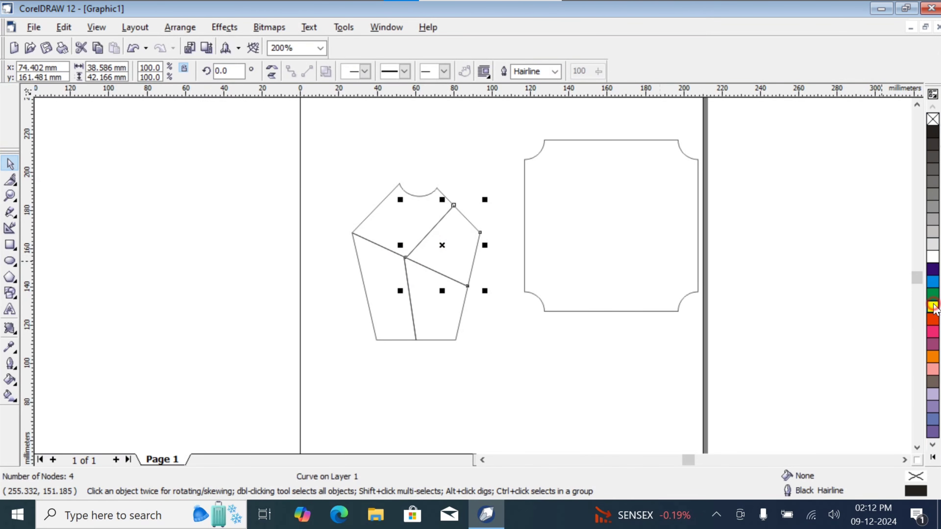
pyautogui.click(933, 306)
pyautogui.click(441, 306)
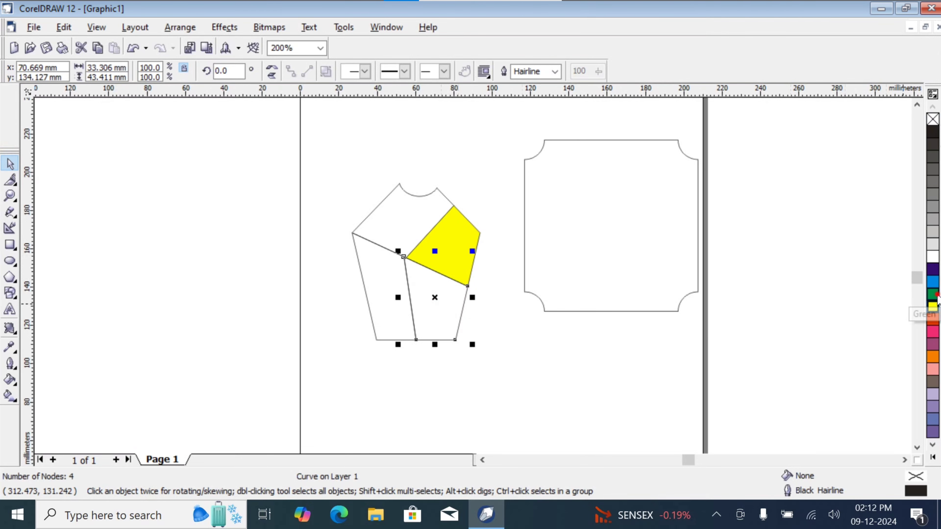
pyautogui.click(933, 294)
pyautogui.click(392, 281)
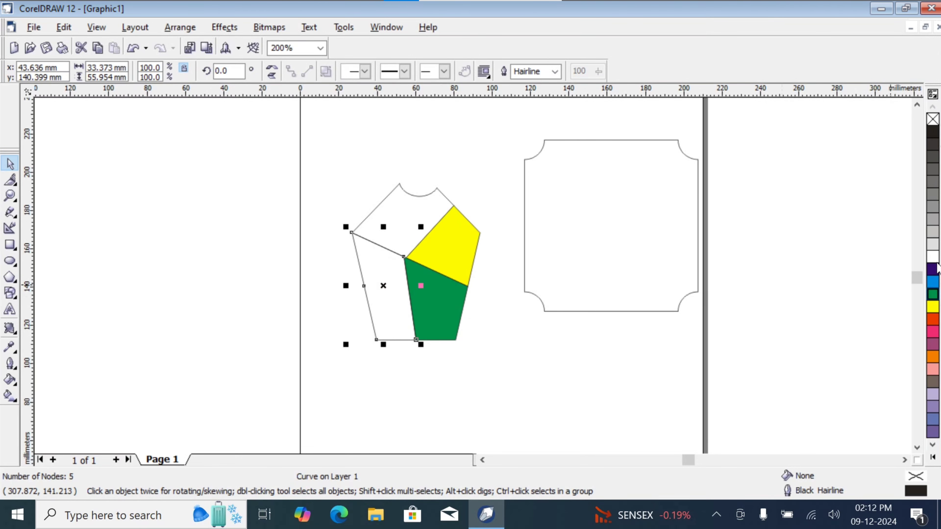
pyautogui.click(935, 272)
pyautogui.click(395, 210)
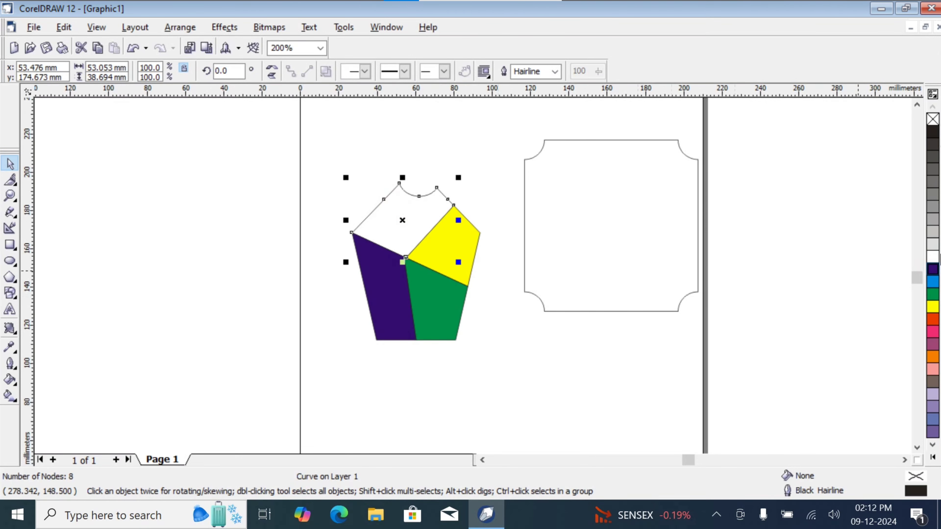
pyautogui.click(932, 333)
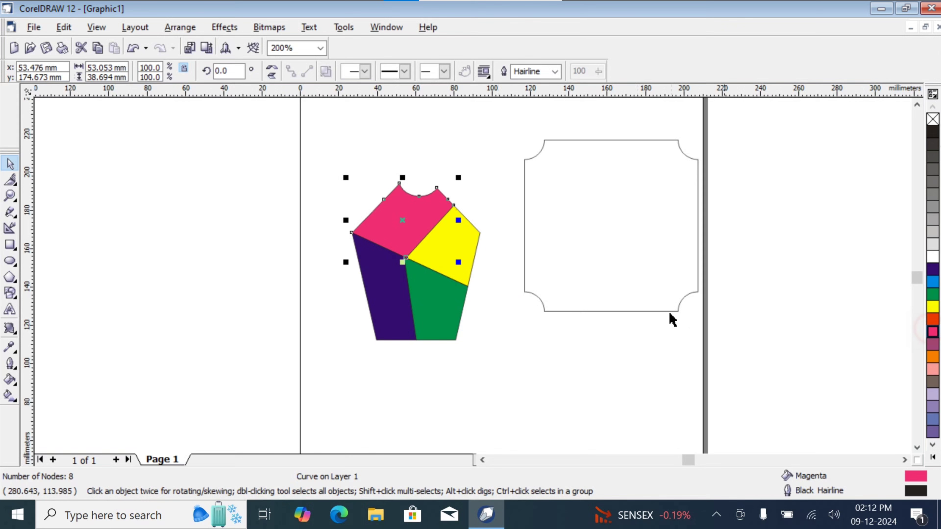
pyautogui.click(710, 366)
# Step: Remove the outlines from all four coloured pieces of the pentagon
pyautogui.moveTo(314, 167); pyautogui.dragTo(508, 385)
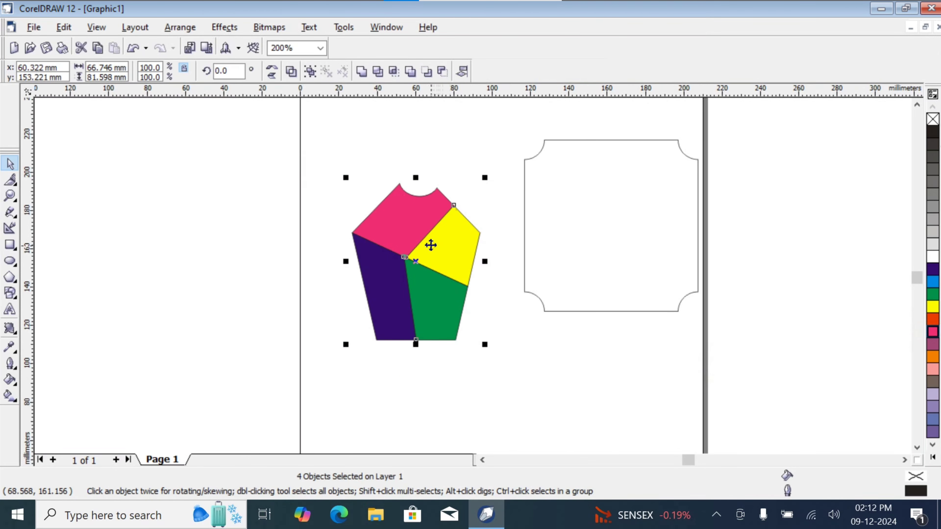
pyautogui.rightClick(933, 121)
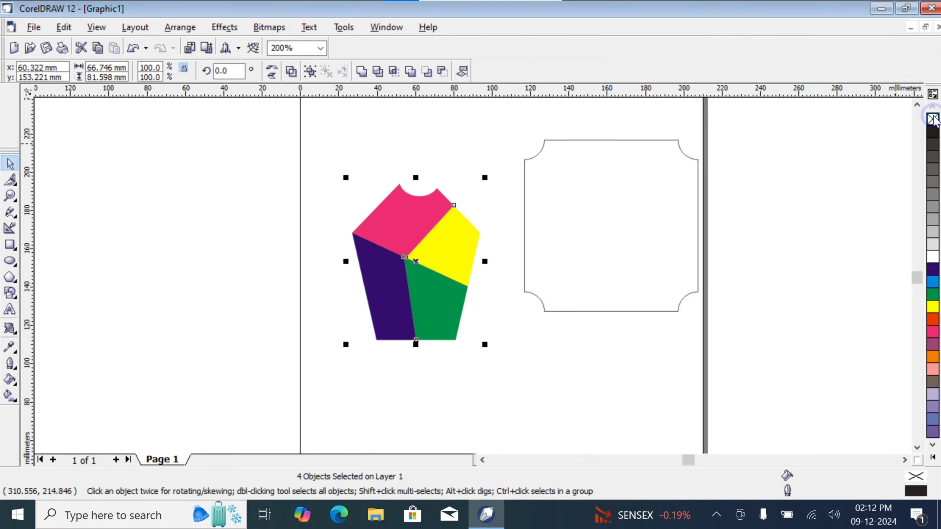
pyautogui.click(745, 308)
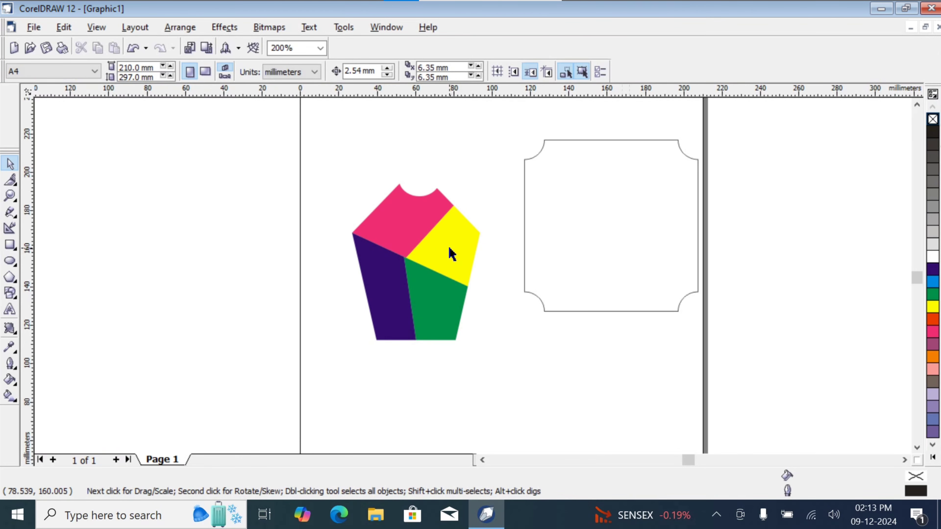
# Step: Try moving the yellow piece away from the pentagon onto the notched rectangle, and undo the move
pyautogui.moveTo(451, 253); pyautogui.dragTo(551, 183)
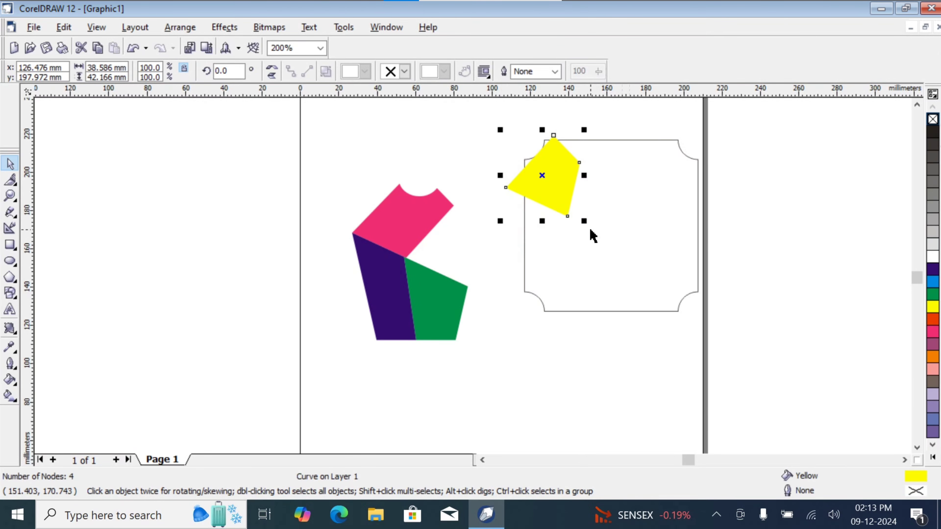
pyautogui.hotkey('ctrl', 'z')
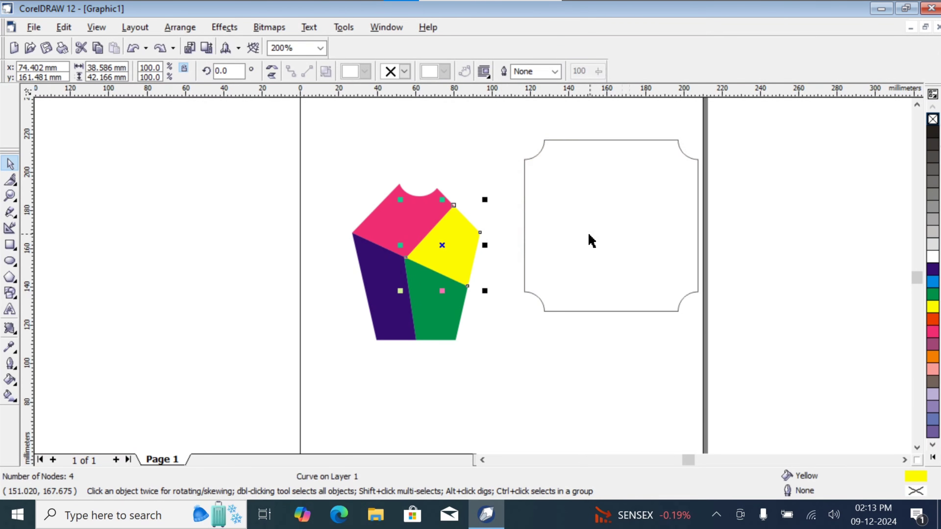
pyautogui.click(265, 211)
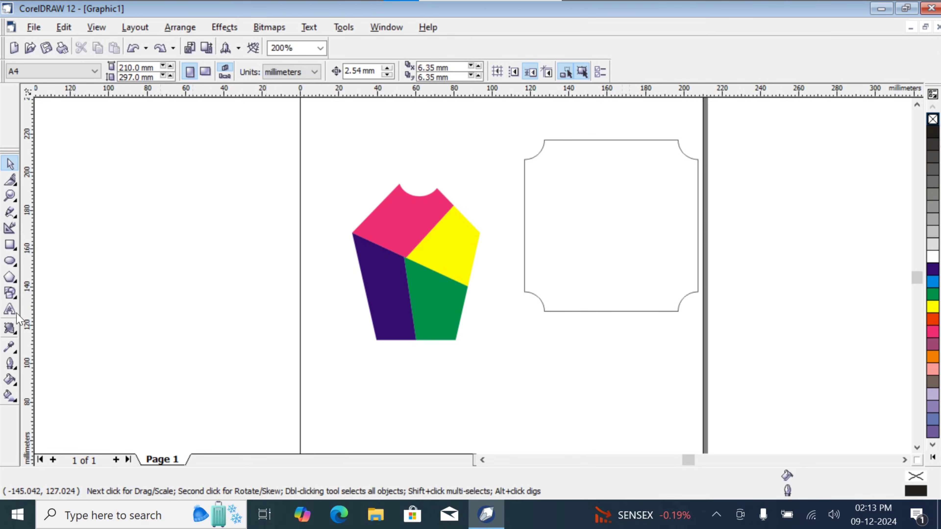
# Step: Apply an interactive envelope to the notched rectangle and pull its top-edge midpoint node inward by about 8 mm
pyautogui.click(7, 331)
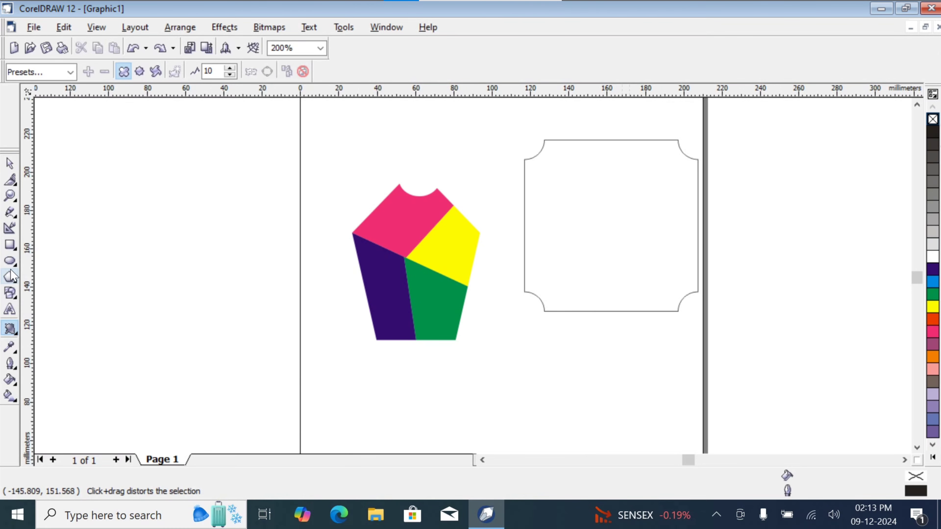
pyautogui.click(12, 281)
pyautogui.moveTo(12, 281); pyautogui.dragTo(32, 295)
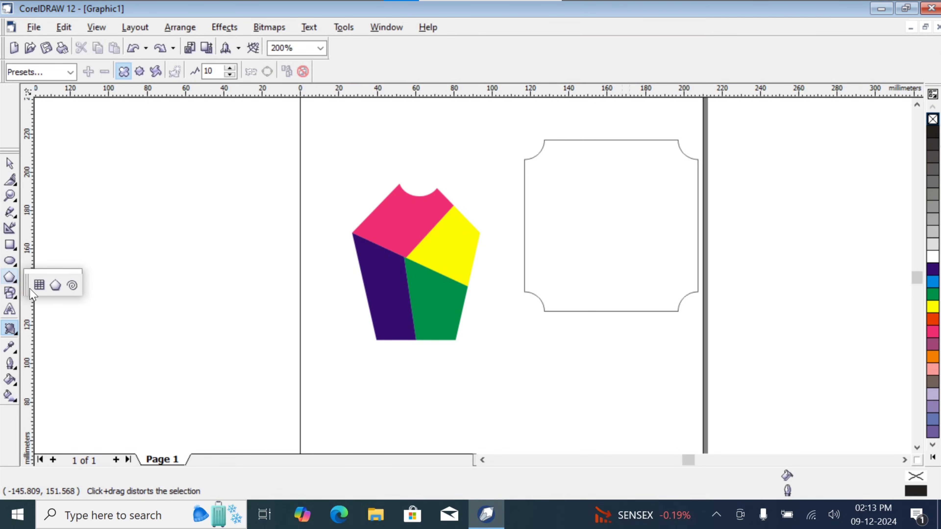
pyautogui.click(11, 337)
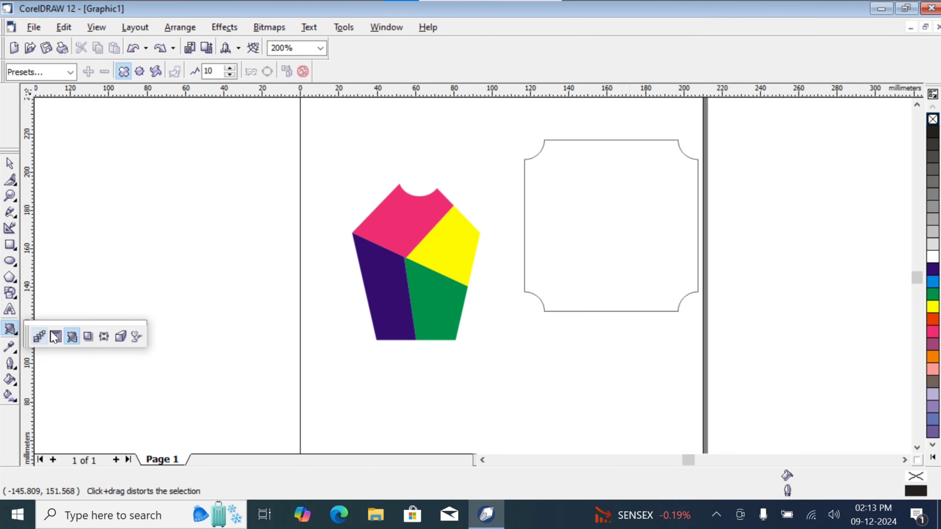
pyautogui.click(104, 337)
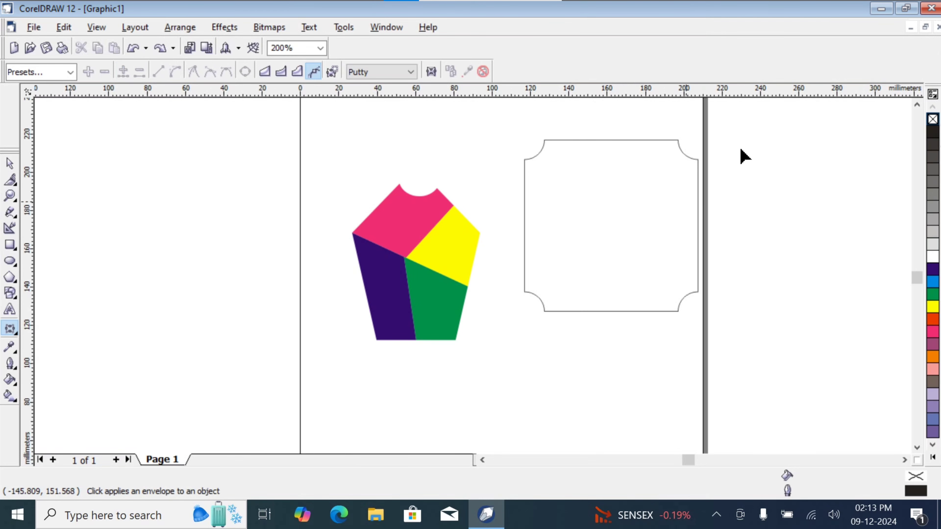
pyautogui.click(645, 151)
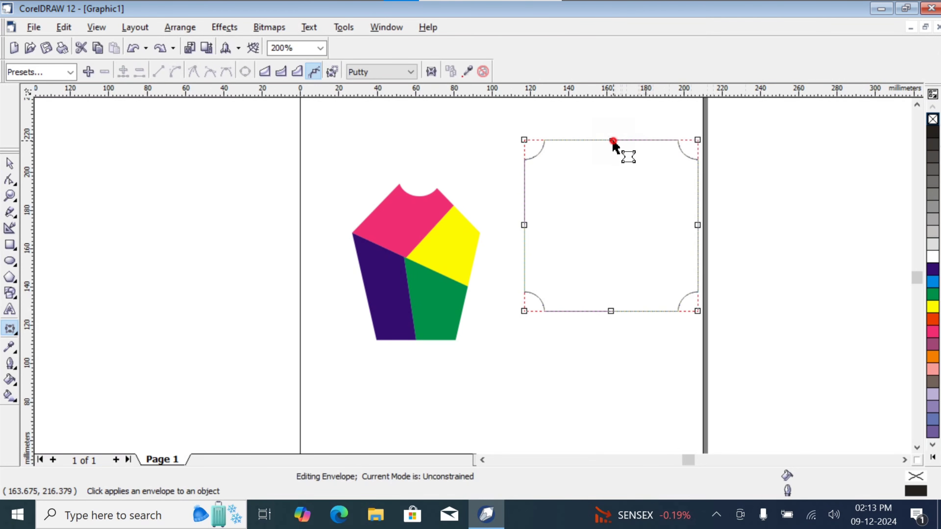
pyautogui.click(611, 141)
pyautogui.moveTo(612, 143); pyautogui.dragTo(611, 156)
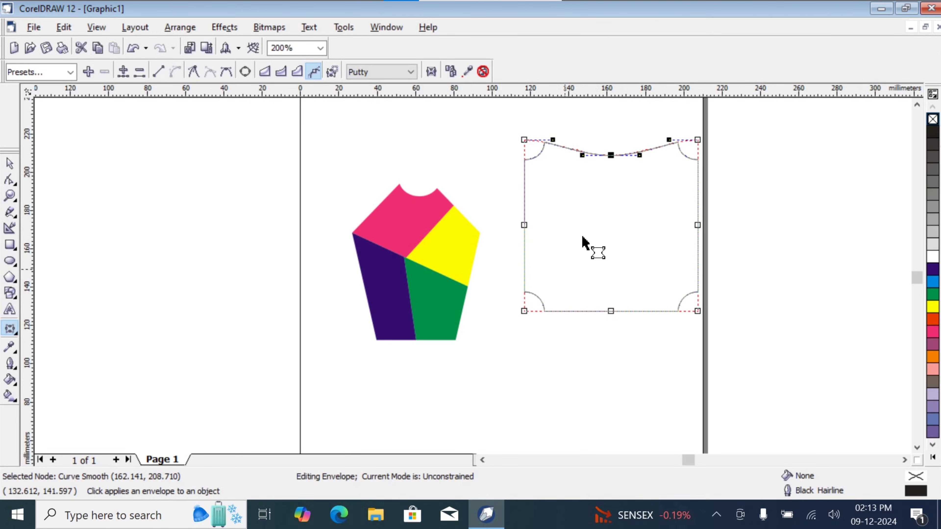
# Step: Bend the notched rectangle's bottom edge inward by pulling its middle envelope node upward
pyautogui.click(10, 330)
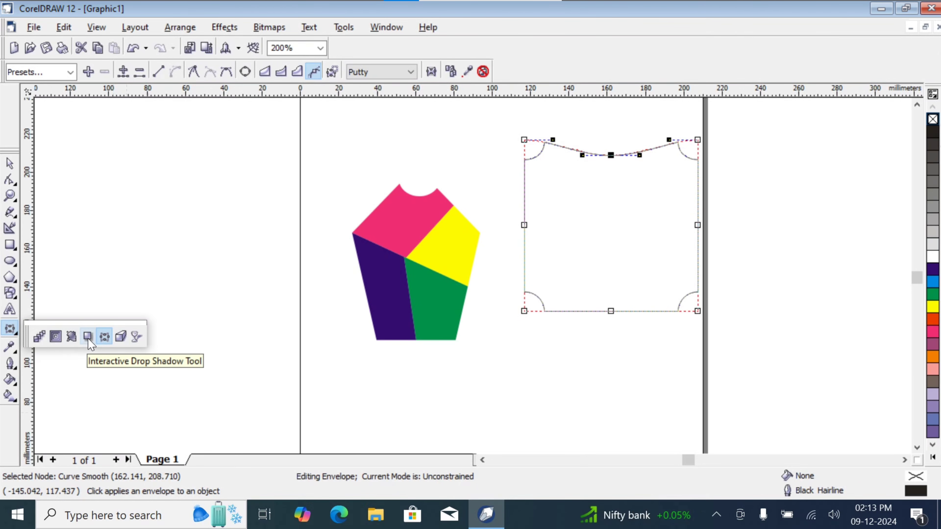
pyautogui.click(105, 337)
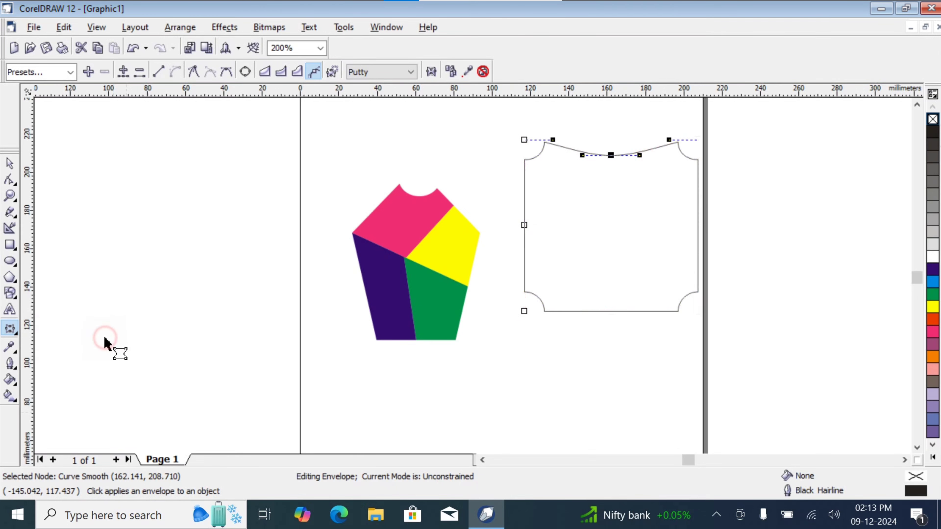
pyautogui.click(610, 312)
pyautogui.moveTo(612, 313); pyautogui.dragTo(613, 289)
pyautogui.click(593, 352)
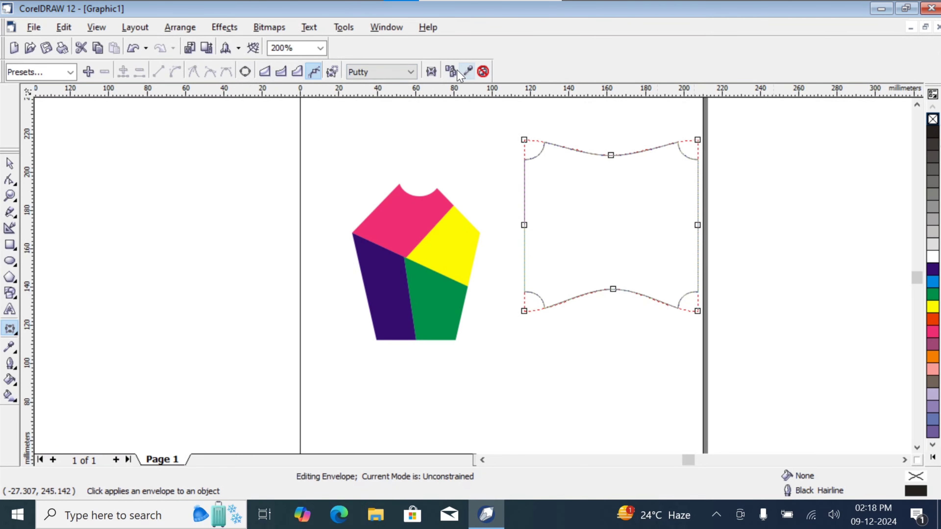
# Step: Set the envelope mapping to Horizontal and pull the left and right midpoint nodes inward to x about 131 mm and 186 mm
pyautogui.click(411, 72)
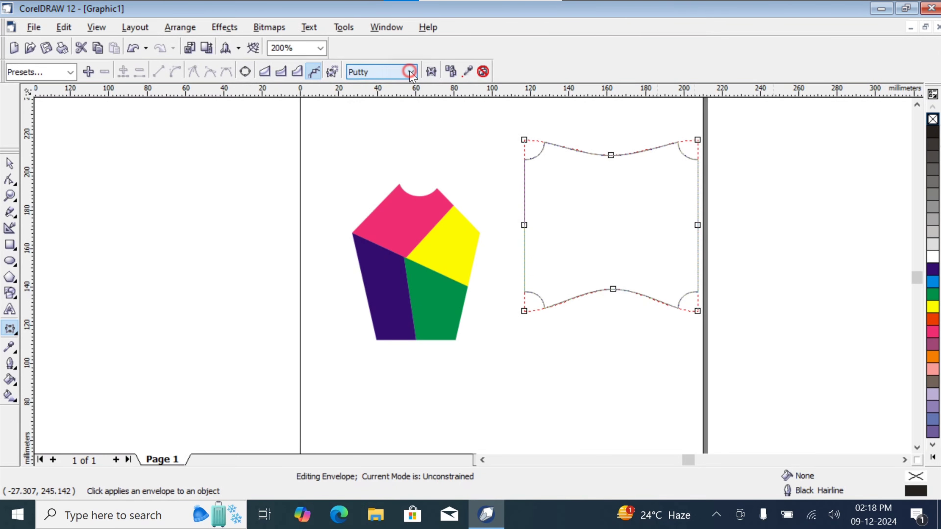
pyautogui.click(399, 85)
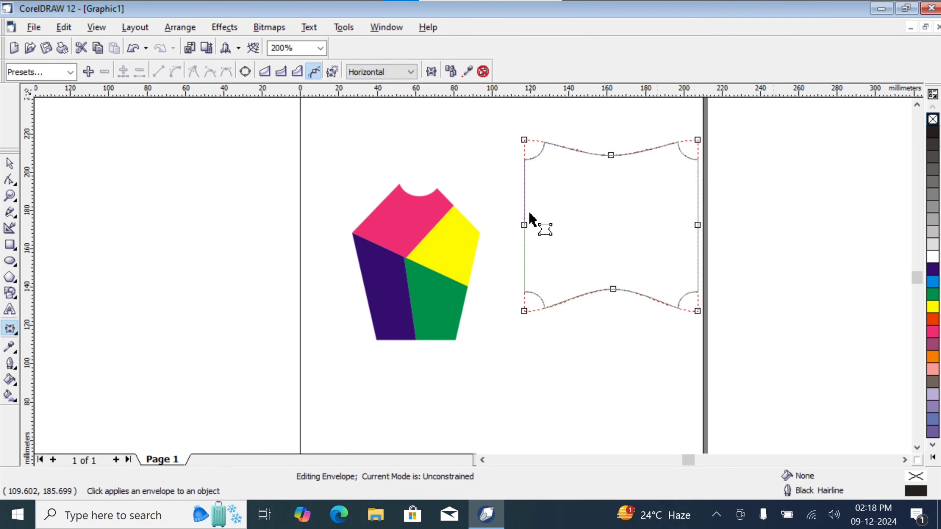
pyautogui.moveTo(524, 225); pyautogui.dragTo(554, 232)
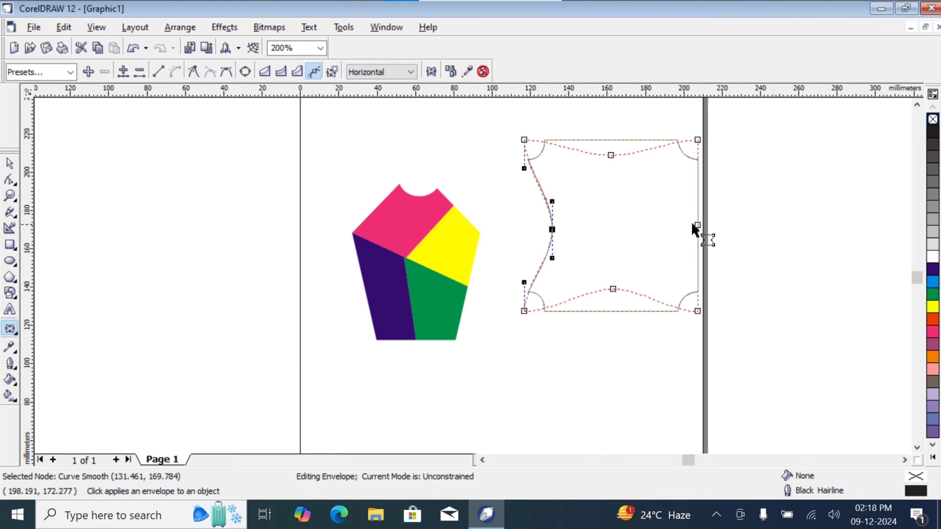
pyautogui.moveTo(697, 225); pyautogui.dragTo(656, 225)
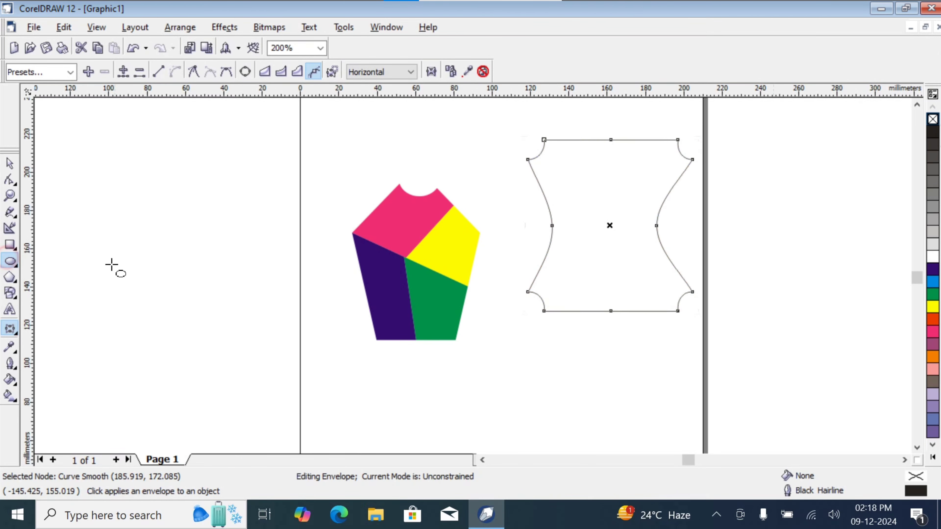
# Step: Draw a rectangle about 92 by 70 mm to the left of the page and convert it to curves for enveloping
pyautogui.click(10, 245)
pyautogui.moveTo(95, 199); pyautogui.dragTo(99, 201)
pyautogui.moveTo(132, 229); pyautogui.dragTo(272, 333)
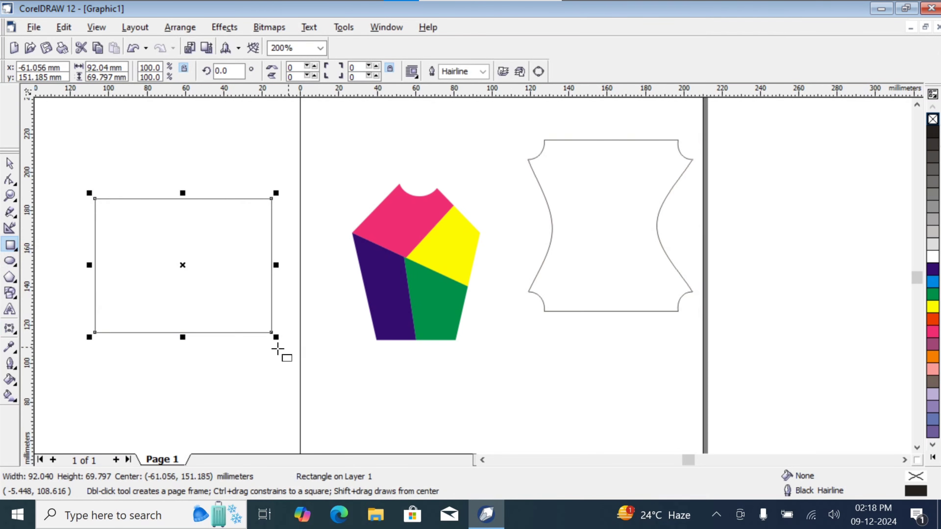
pyautogui.click(11, 329)
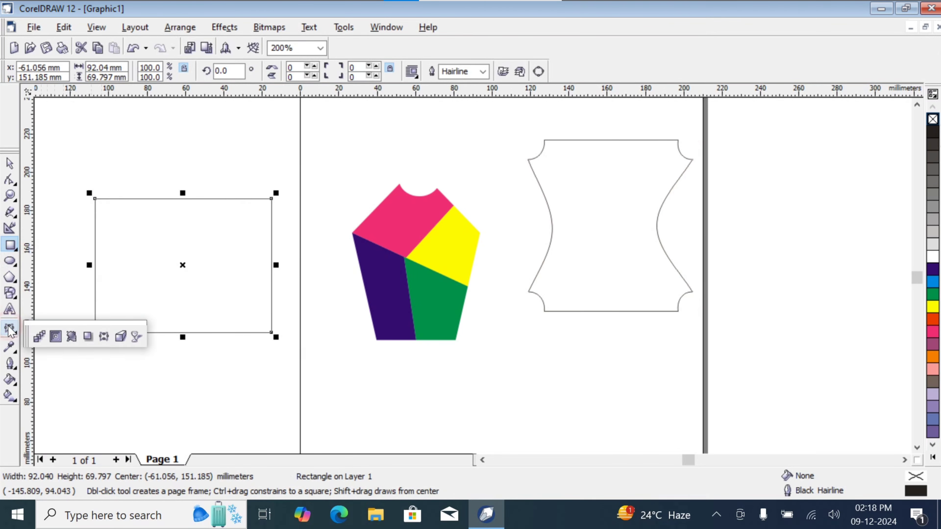
pyautogui.click(106, 339)
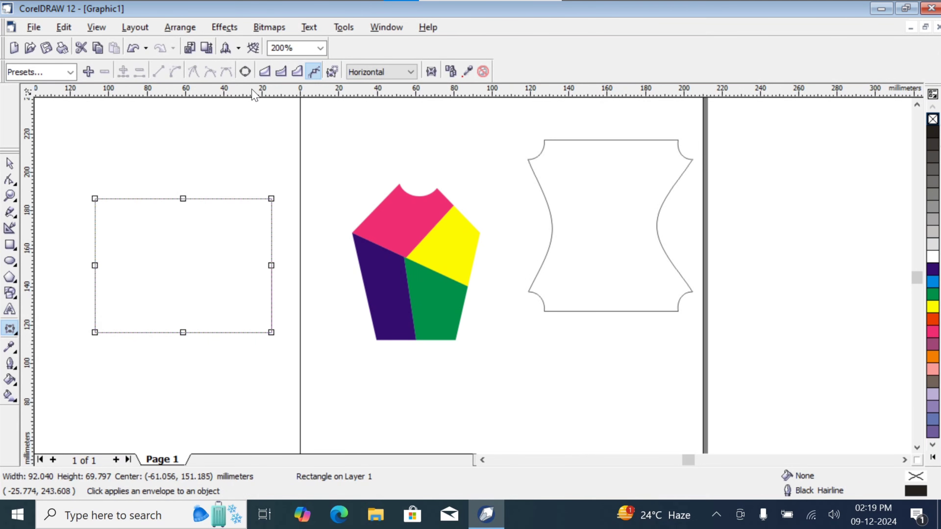
pyautogui.click(245, 71)
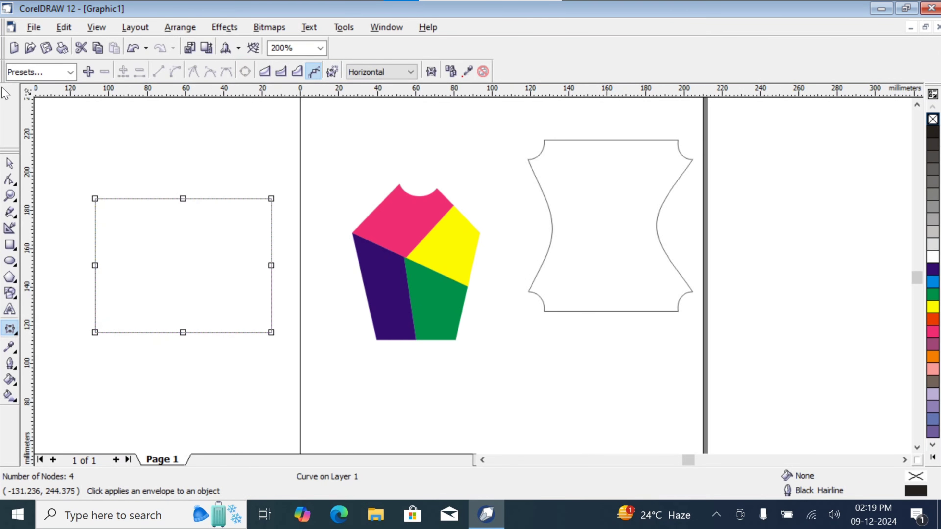
pyautogui.click(73, 73)
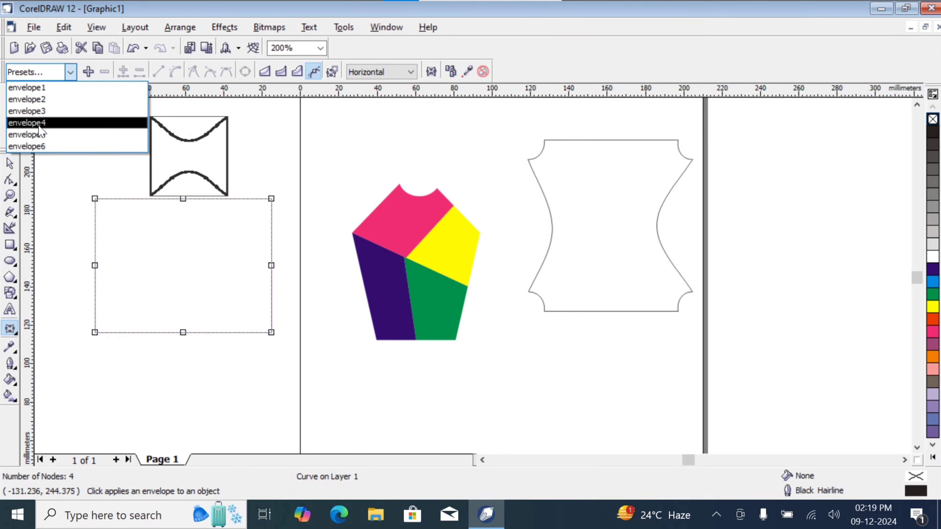
pyautogui.click(70, 71)
pyautogui.click(89, 71)
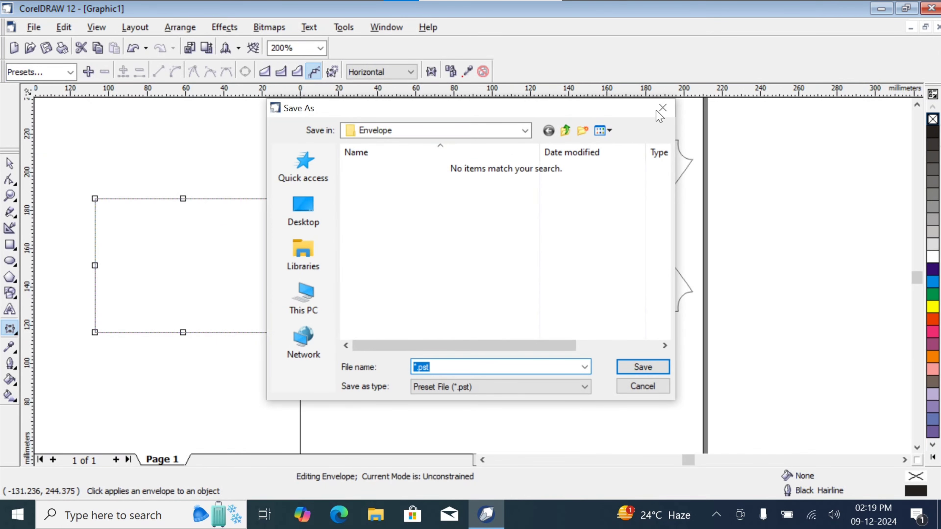
pyautogui.click(663, 106)
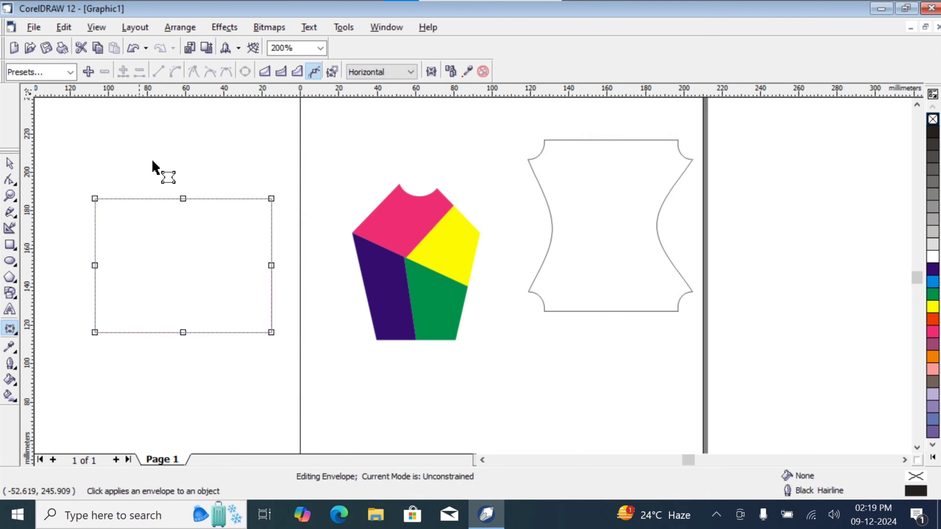
pyautogui.rightClick(200, 202)
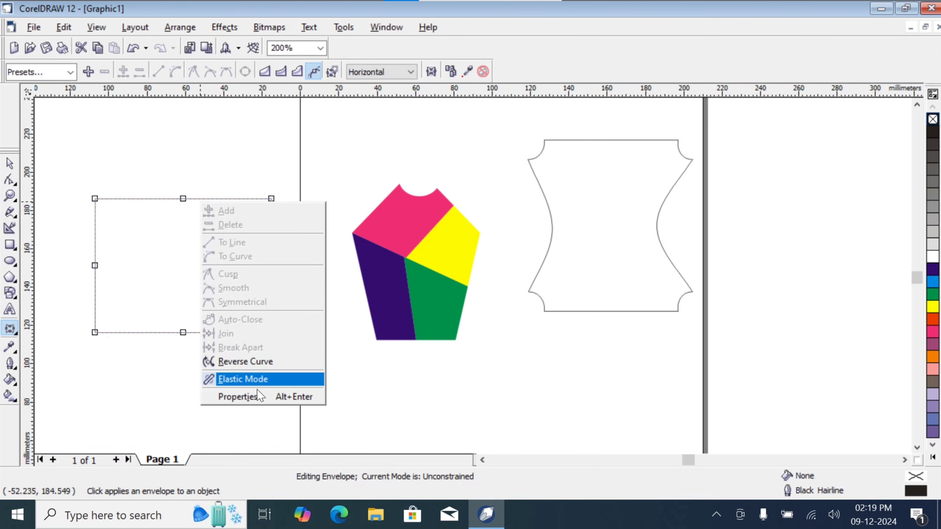
pyautogui.click(291, 365)
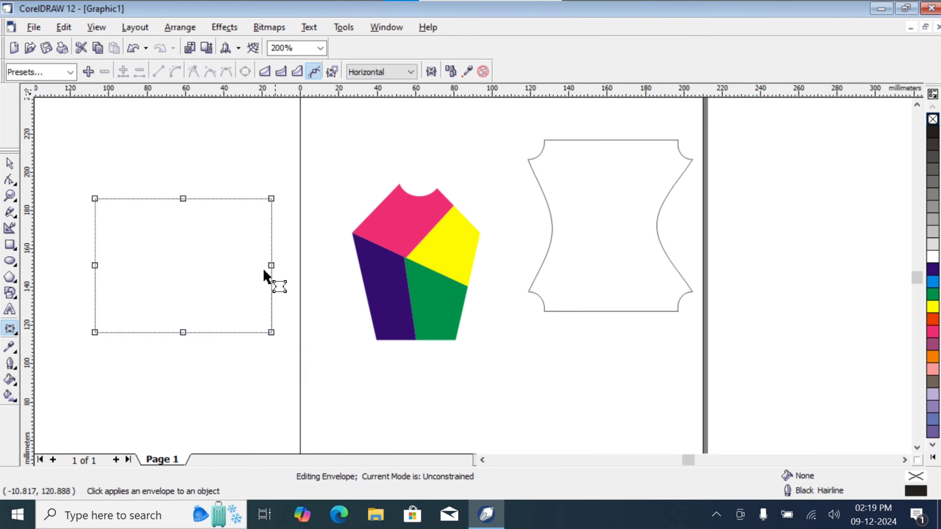
# Step: Make the new rectangle's top midpoint envelope node symmetrical and pull it up about 28 mm to form a pointed arch
pyautogui.click(183, 199)
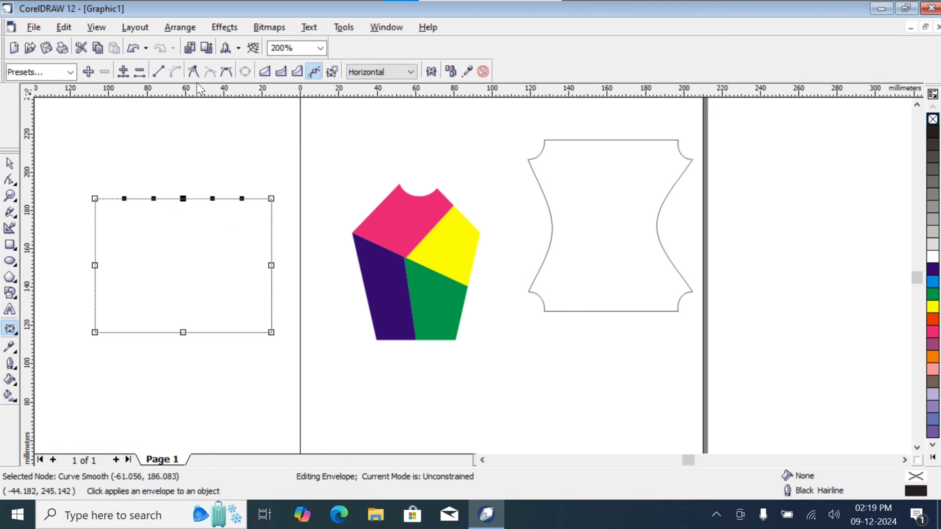
pyautogui.click(227, 72)
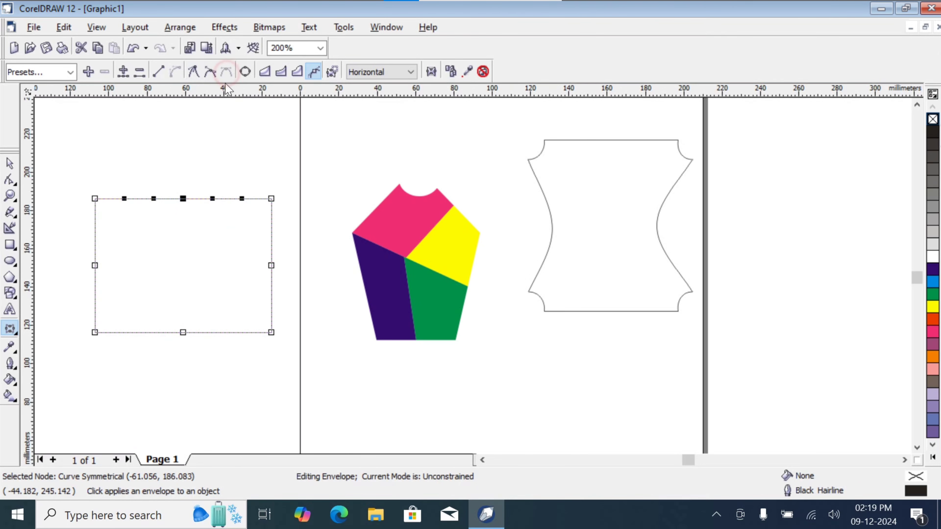
pyautogui.moveTo(183, 199); pyautogui.dragTo(187, 146)
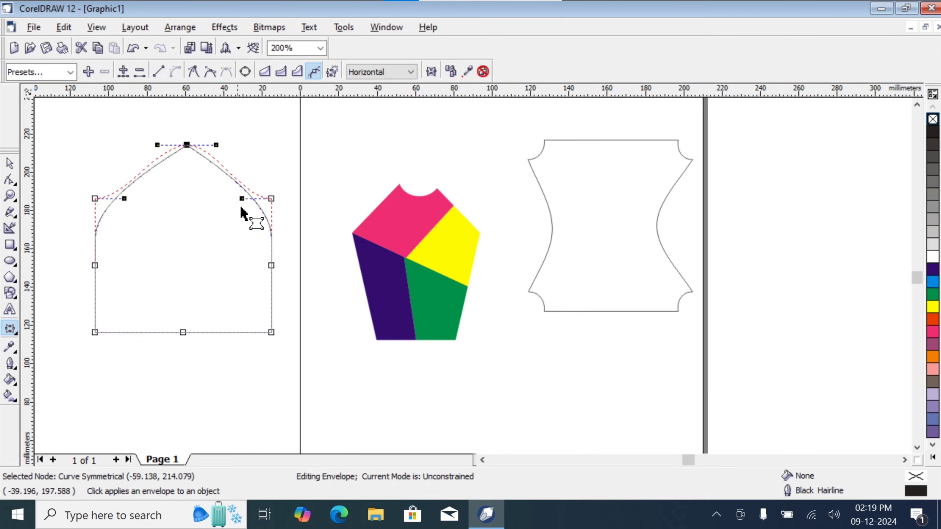
pyautogui.click(11, 163)
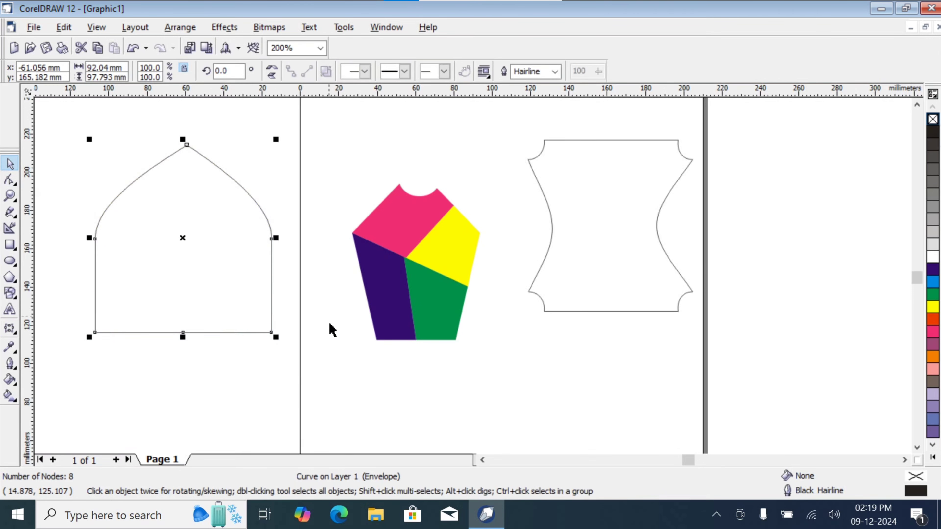
# Step: Reopen the arch shape's envelope and raise its apex node by about 7 mm, shifting it slightly right
pyautogui.click(323, 353)
pyautogui.click(215, 330)
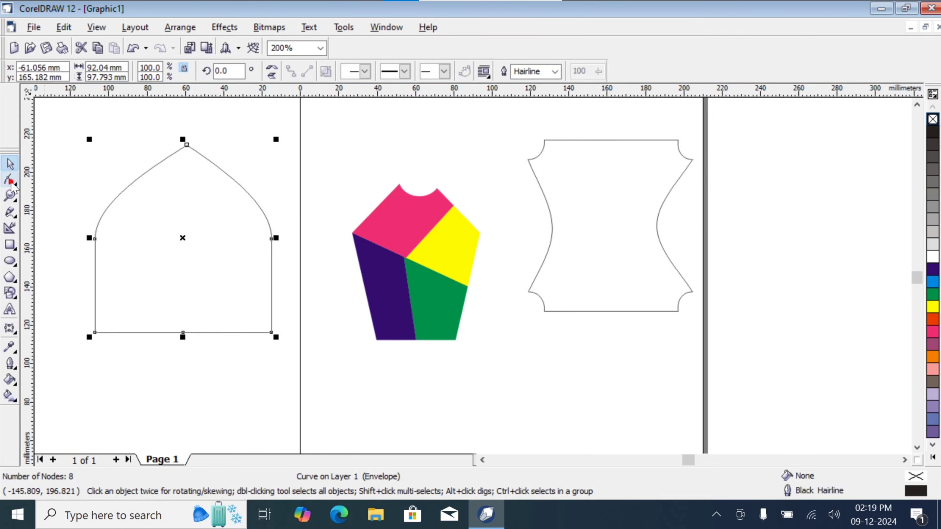
pyautogui.click(9, 180)
pyautogui.click(186, 145)
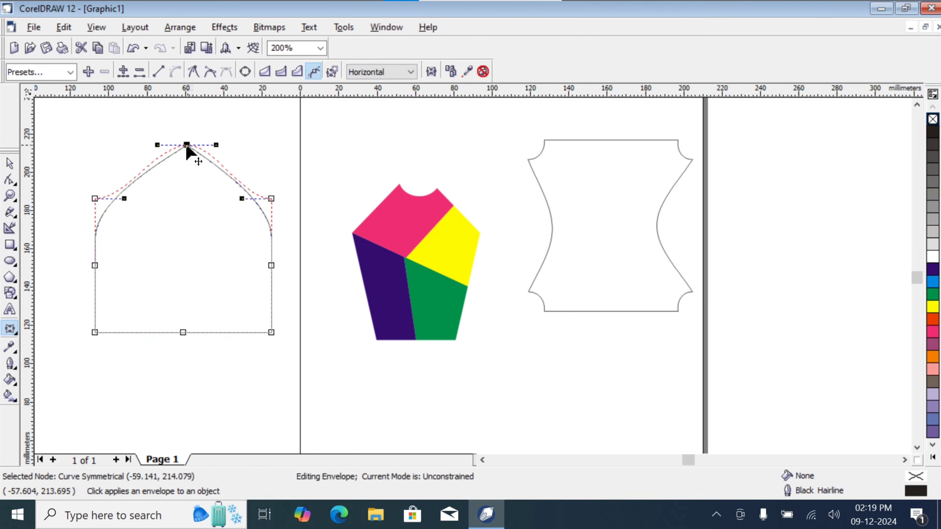
pyautogui.moveTo(187, 145); pyautogui.dragTo(191, 132)
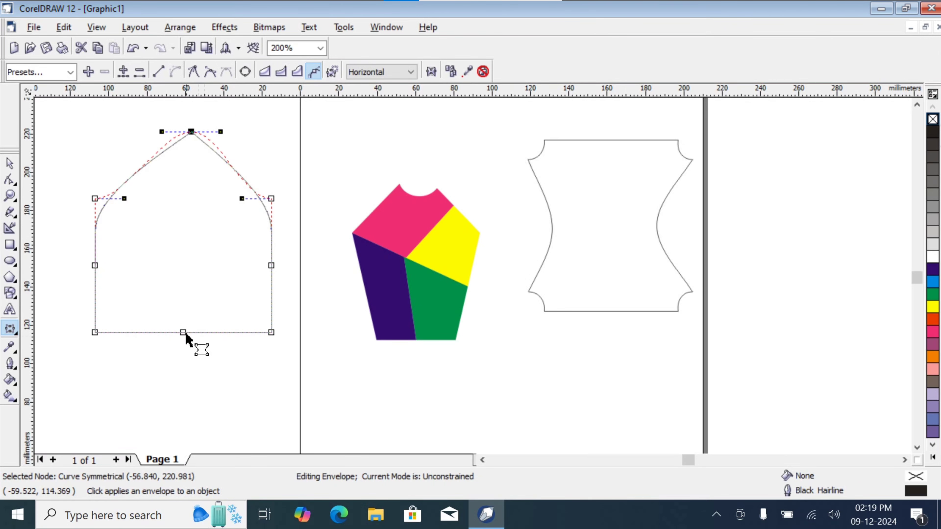
# Step: Add two envelope nodes along the arch's bottom edge, at x about -35 mm and -90 mm
pyautogui.click(233, 333)
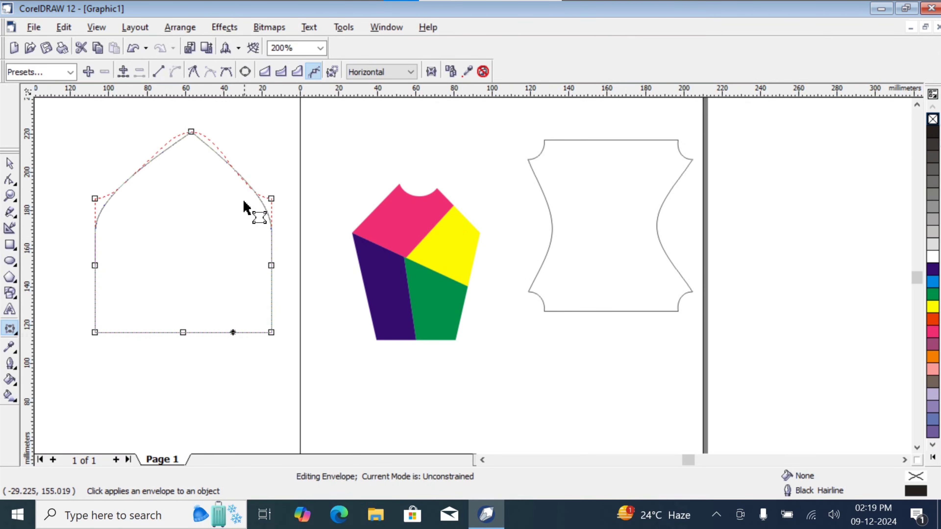
pyautogui.click(124, 72)
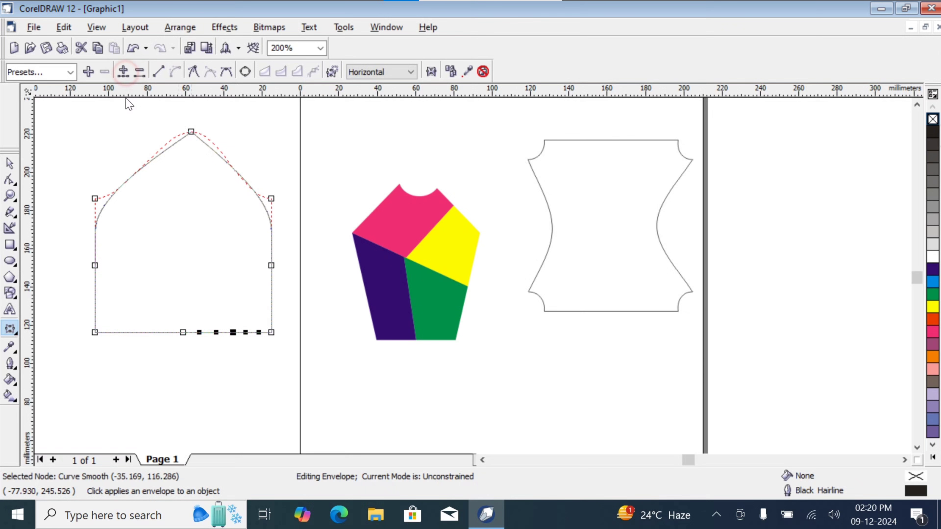
pyautogui.click(126, 333)
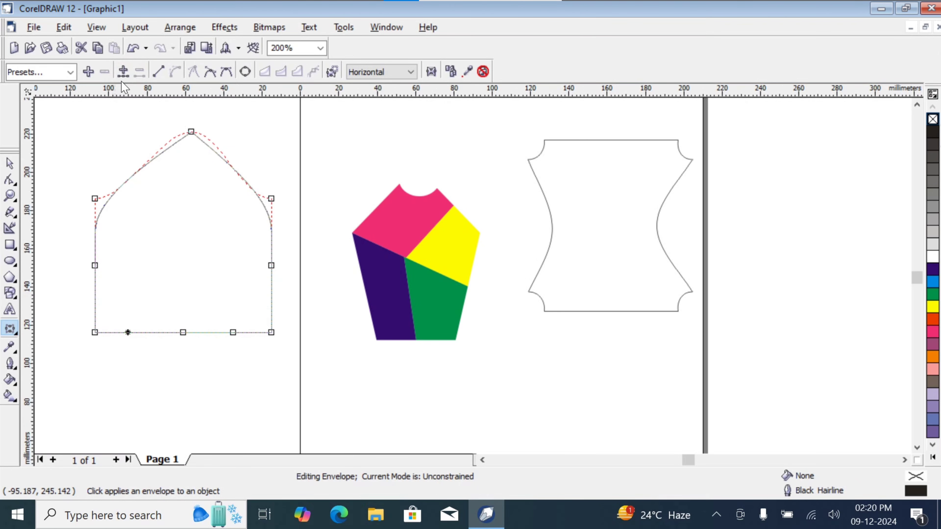
pyautogui.click(123, 71)
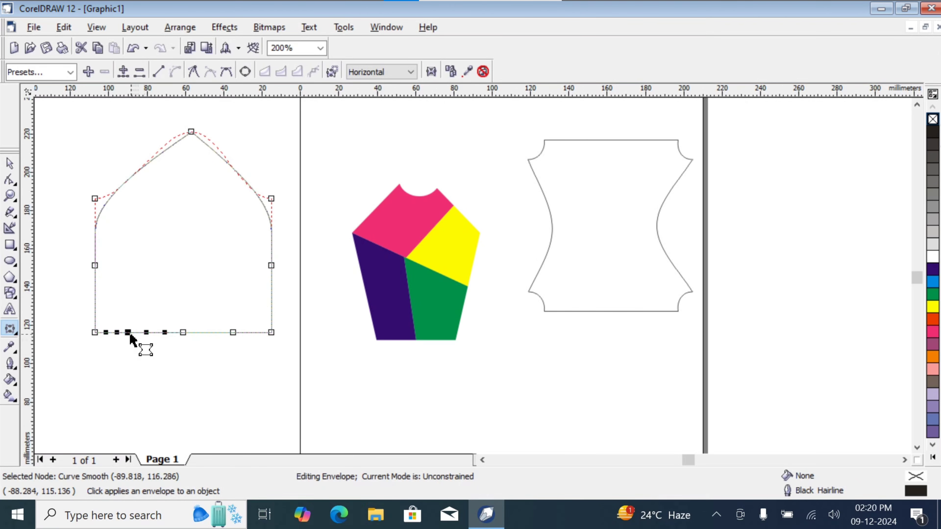
# Step: Raise both added bottom envelope nodes by about 6.5 mm and finish editing the envelope
pyautogui.moveTo(131, 332); pyautogui.dragTo(130, 321)
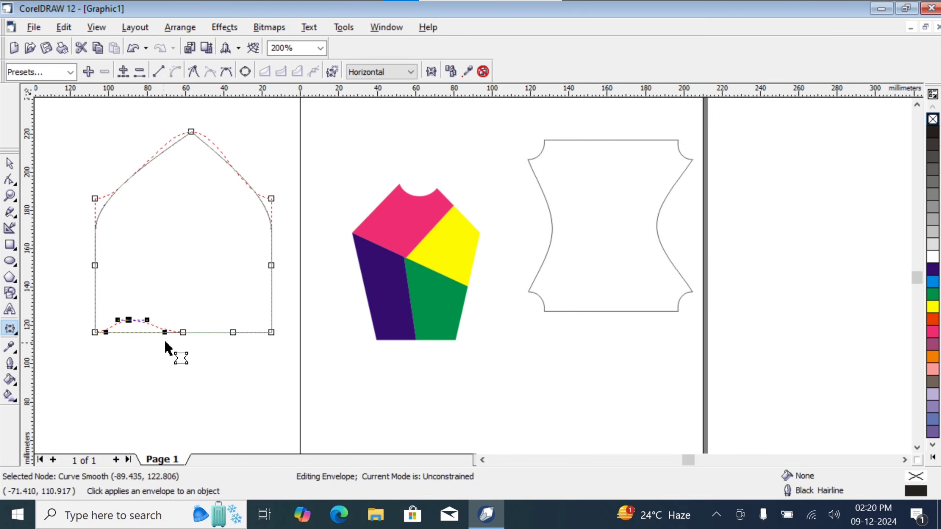
pyautogui.click(233, 333)
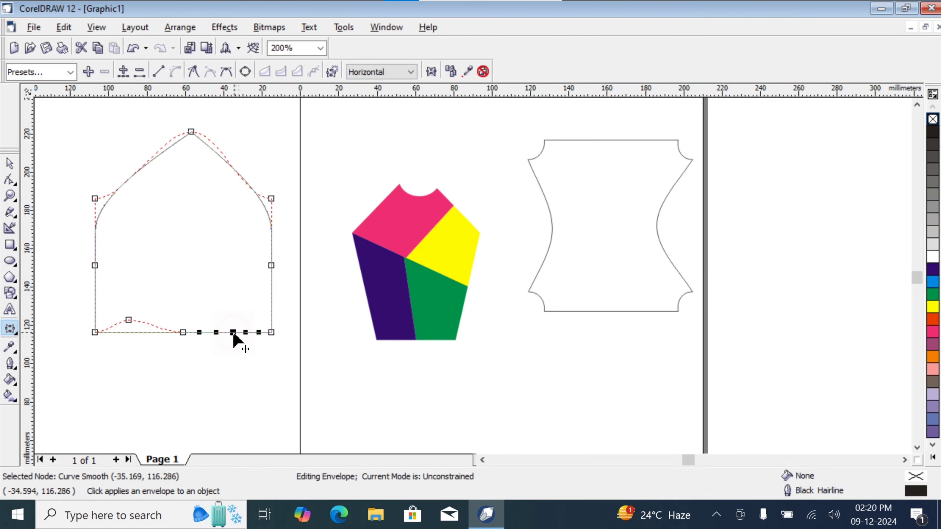
pyautogui.moveTo(234, 335); pyautogui.dragTo(234, 321)
pyautogui.click(10, 165)
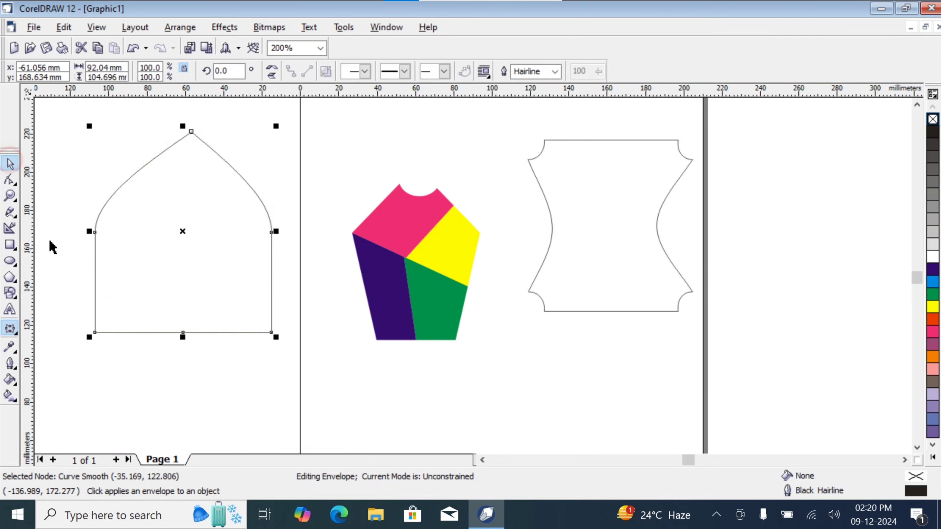
pyautogui.click(195, 399)
pyautogui.click(191, 331)
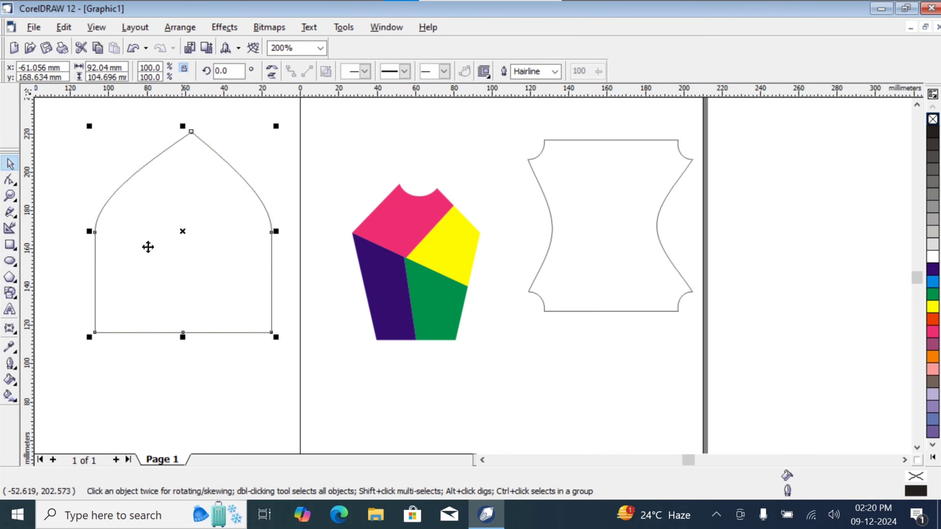
# Step: Convert the enveloped arch to curves and move its fresh envelope's top-right node to about x -20 mm, y 224 mm
pyautogui.click(10, 328)
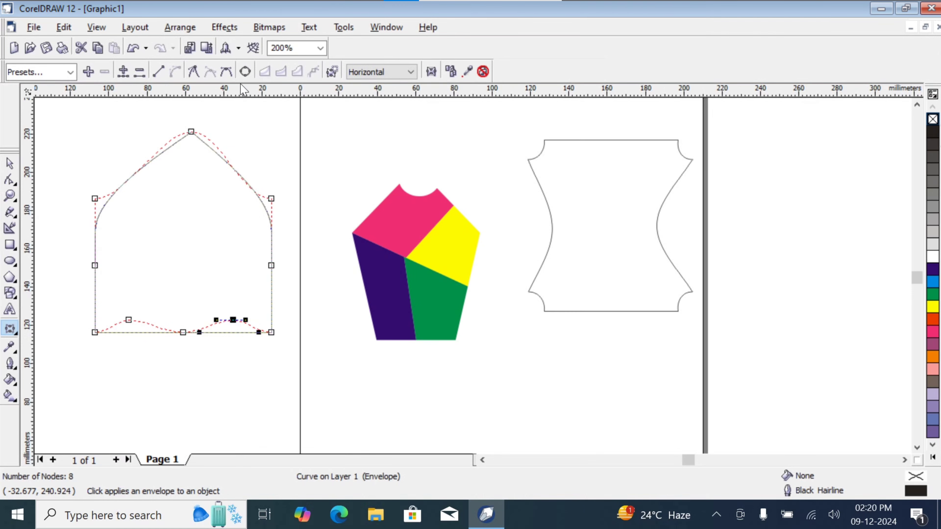
pyautogui.click(245, 71)
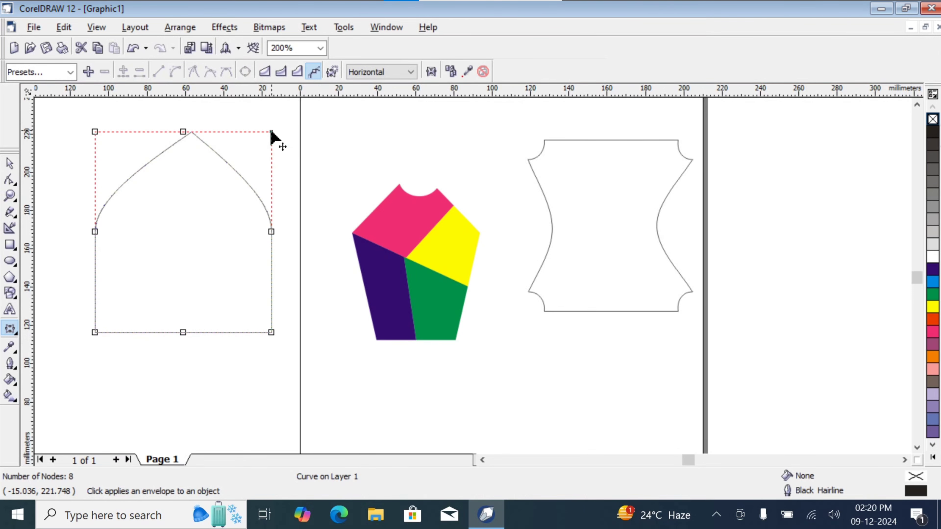
pyautogui.moveTo(271, 132); pyautogui.dragTo(262, 127)
pyautogui.press('space')
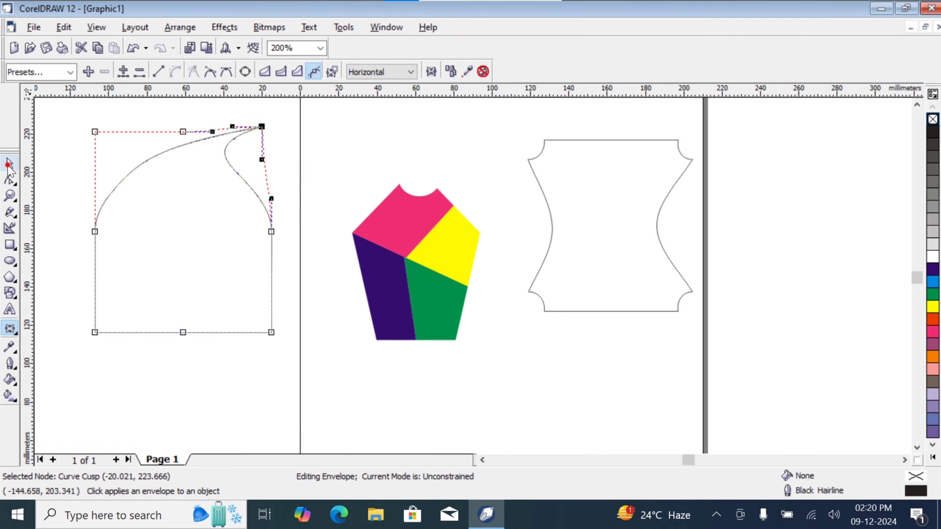
pyautogui.click(347, 381)
pyautogui.click(239, 187)
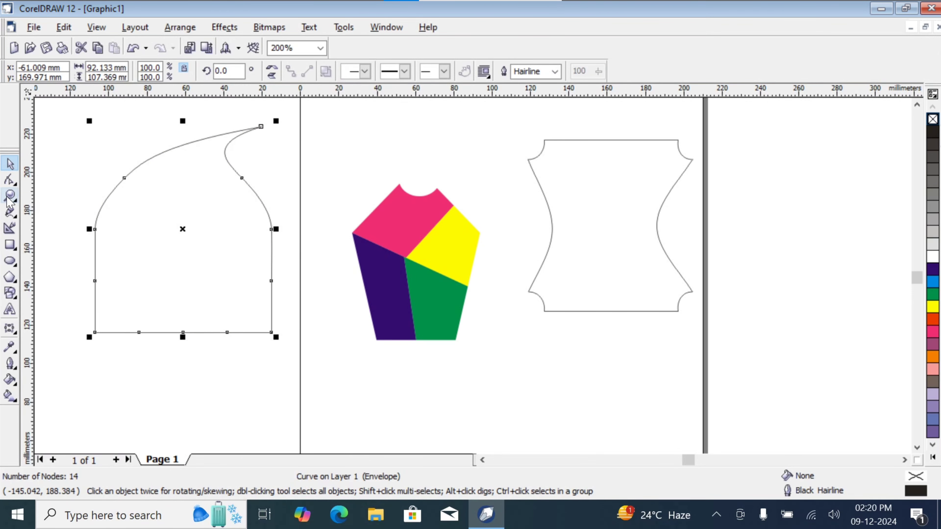
# Step: Apply an even-width Artistic Media preset stroke, 1.9 mm wide, to the bent arch's outline
pyautogui.click(12, 183)
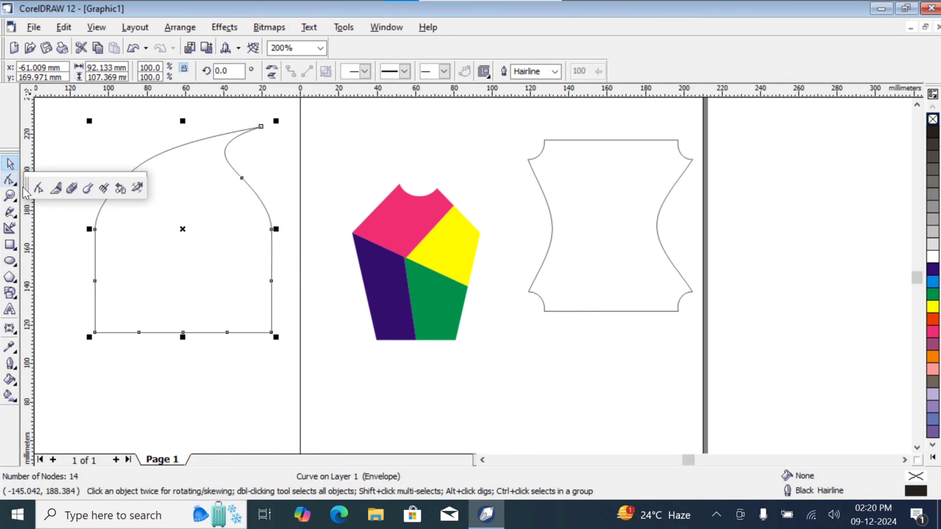
pyautogui.click(10, 214)
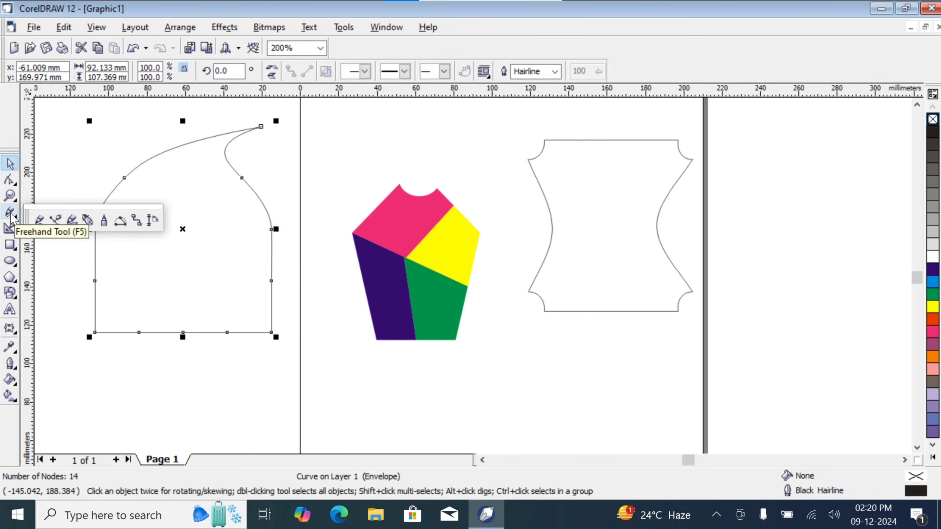
pyautogui.click(73, 223)
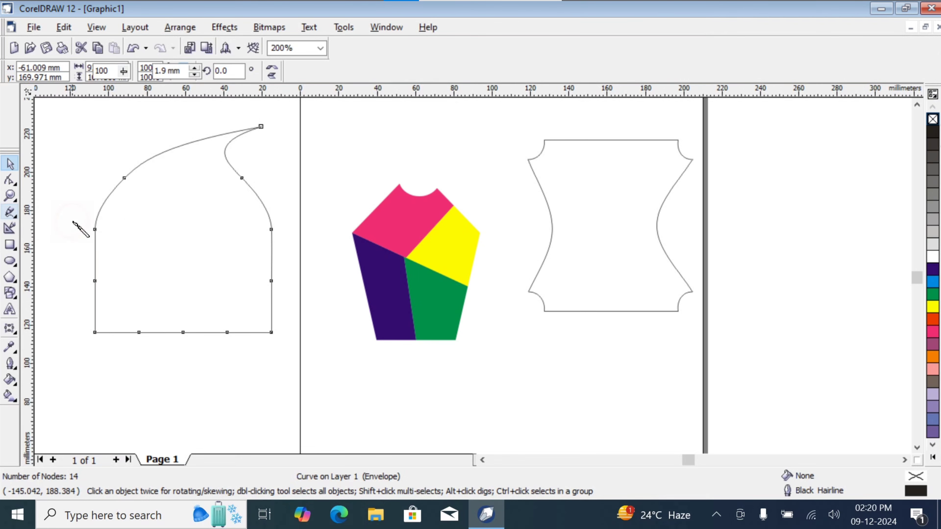
pyautogui.click(276, 73)
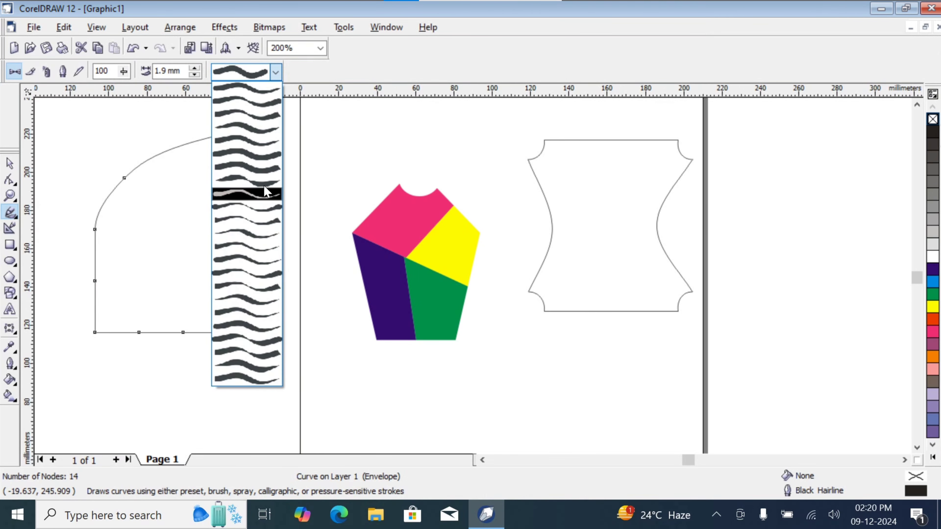
pyautogui.click(259, 168)
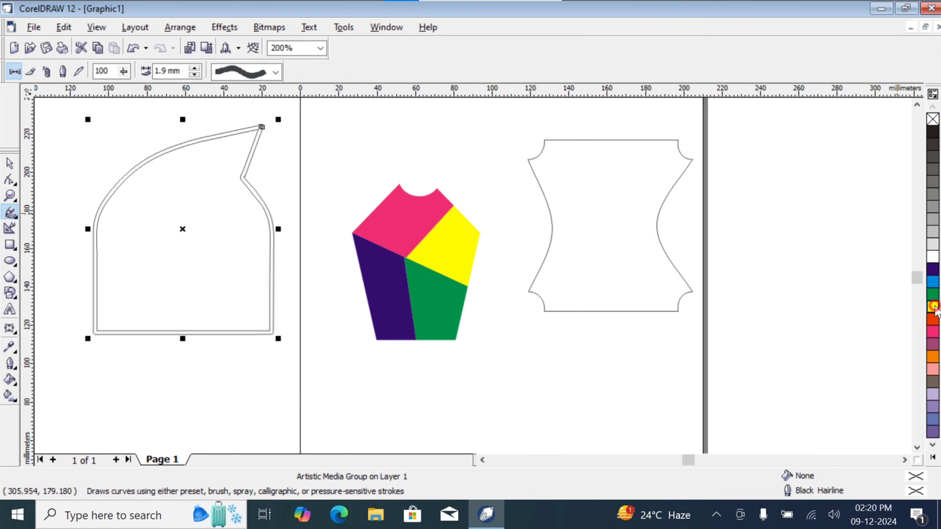
# Step: Fill the artistic media stroke with magenta and remove its thin outline
pyautogui.click(934, 306)
pyautogui.click(933, 331)
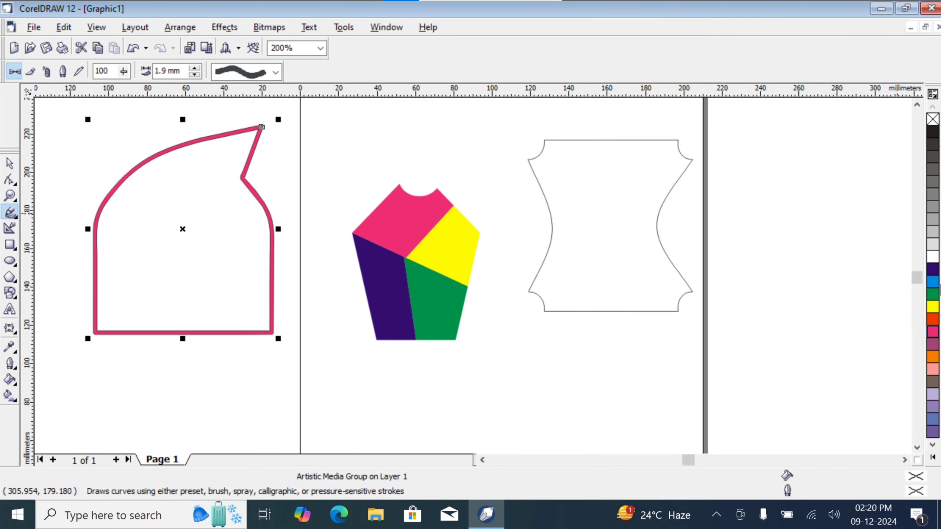
pyautogui.rightClick(931, 122)
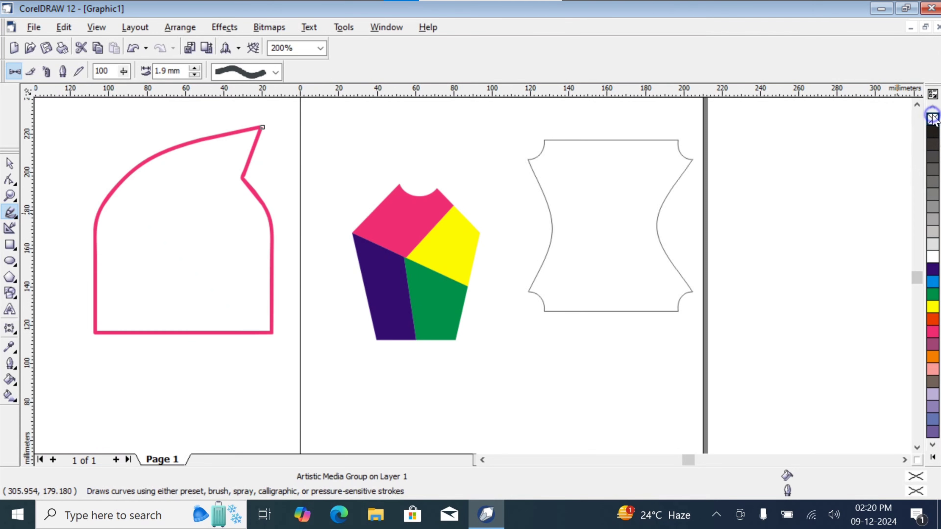
pyautogui.press('space')
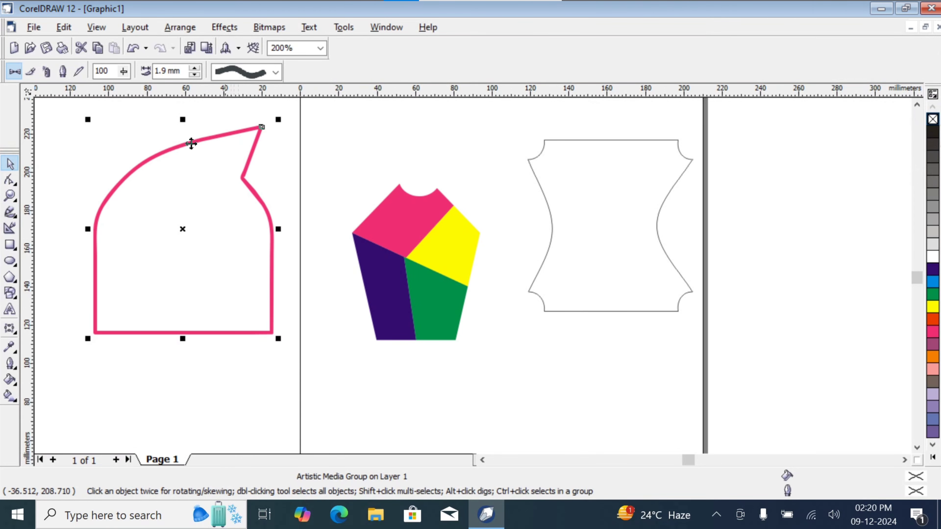
# Step: Try the Artistic Media brush mode with an arrow stroke, and the sprayer mode, for the magenta outline
pyautogui.click(32, 73)
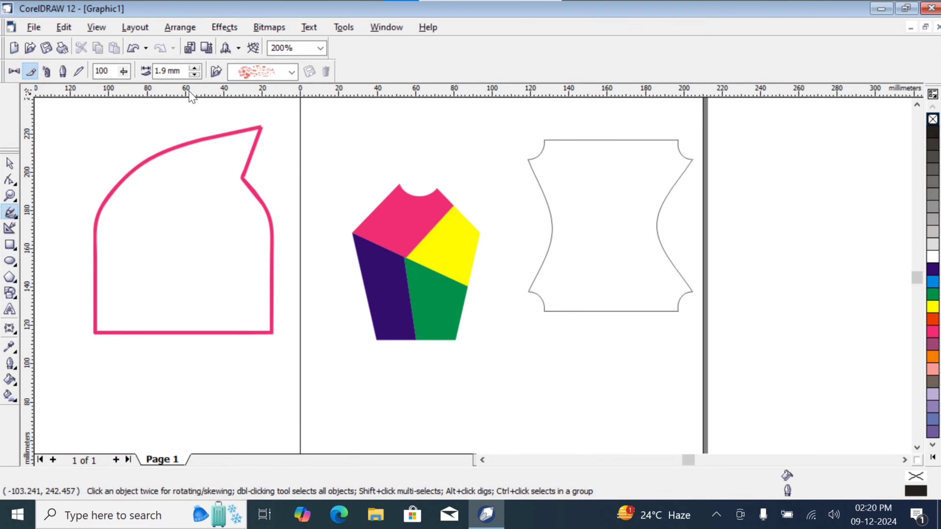
pyautogui.click(292, 72)
pyautogui.click(283, 101)
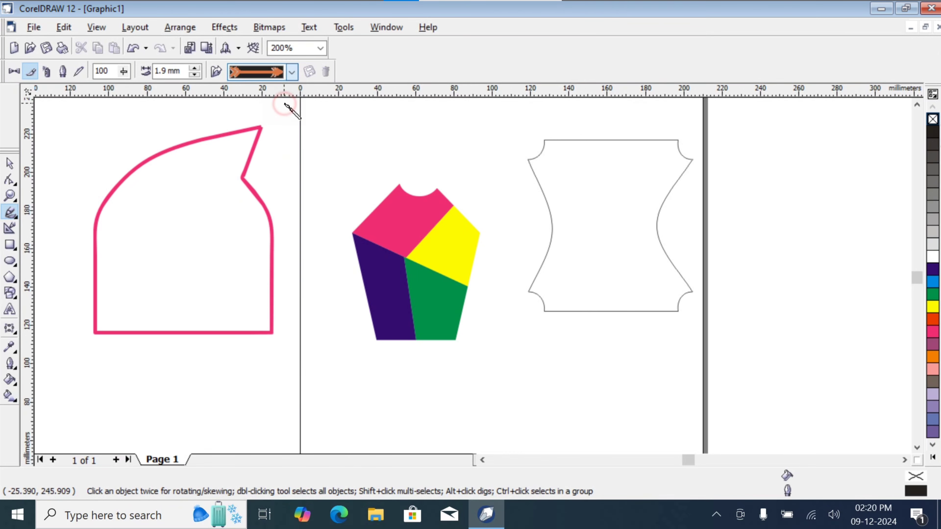
pyautogui.press('space')
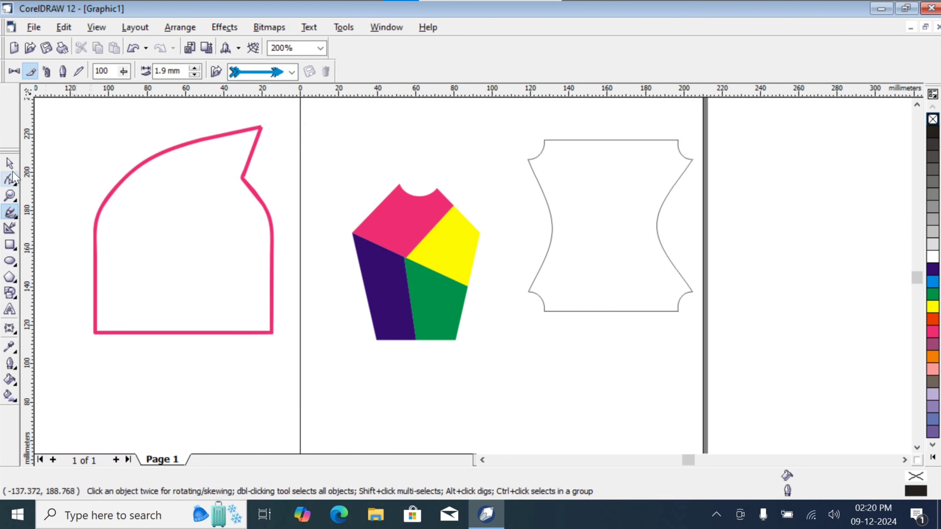
pyautogui.click(172, 152)
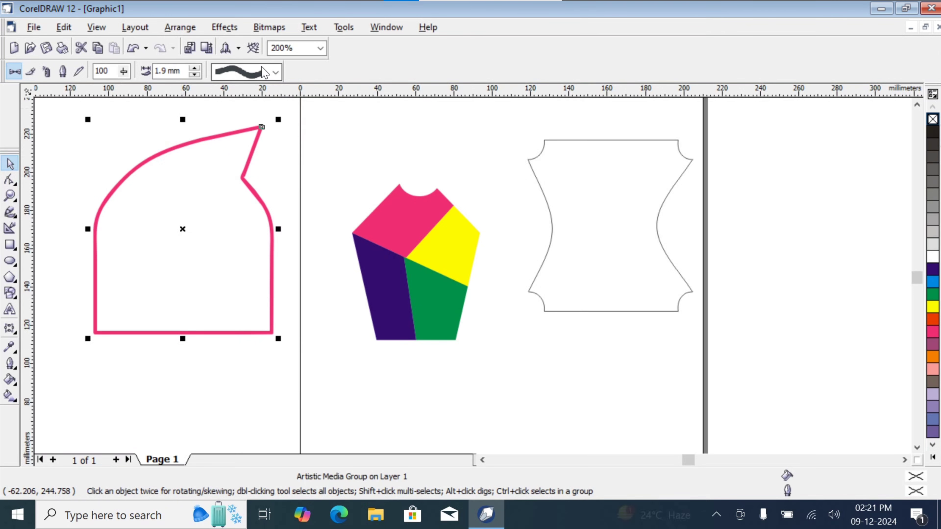
pyautogui.click(30, 70)
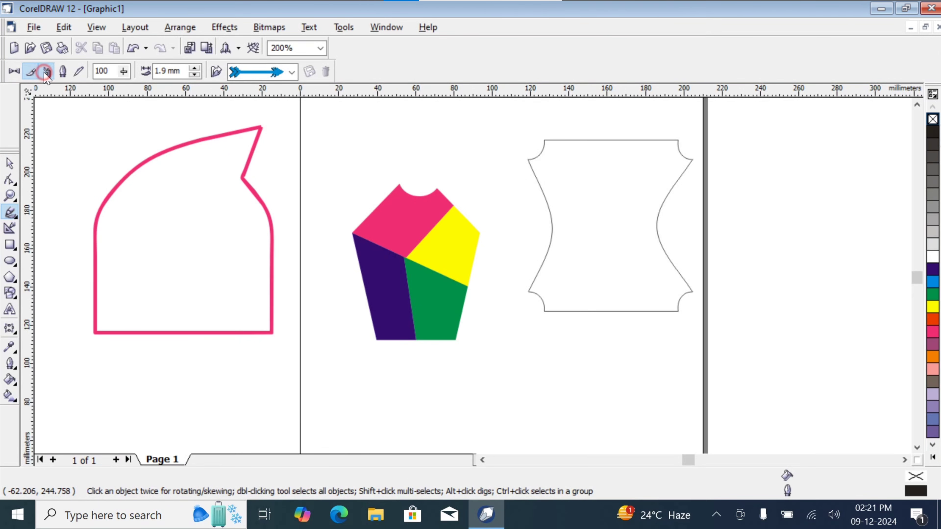
pyautogui.click(45, 71)
pyautogui.click(10, 164)
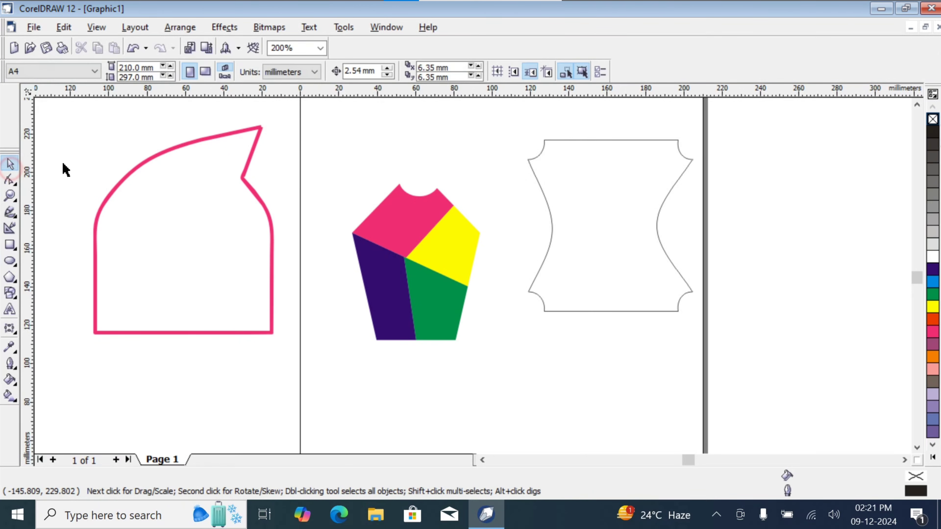
# Step: Select the magenta stroke's control curve and change its preset to a stroke that varies from thin to thick
pyautogui.click(162, 153)
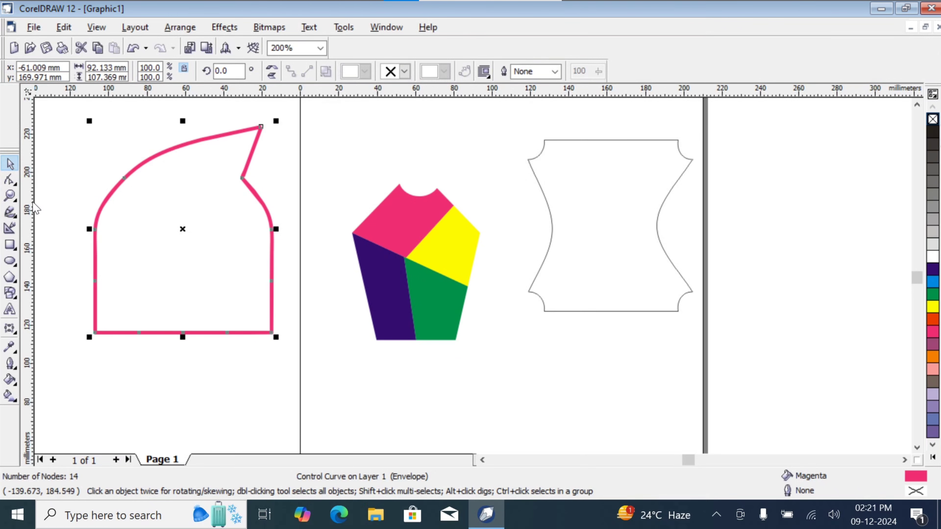
pyautogui.click(12, 216)
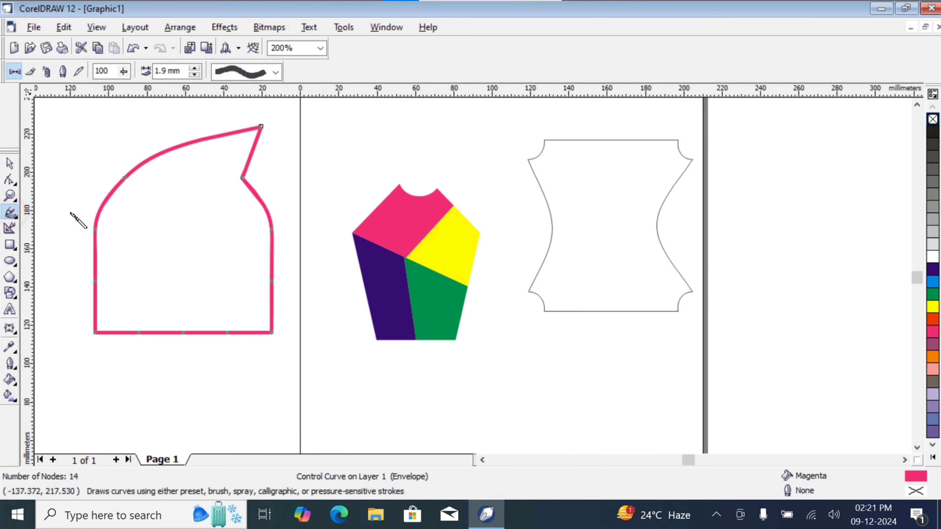
pyautogui.click(276, 72)
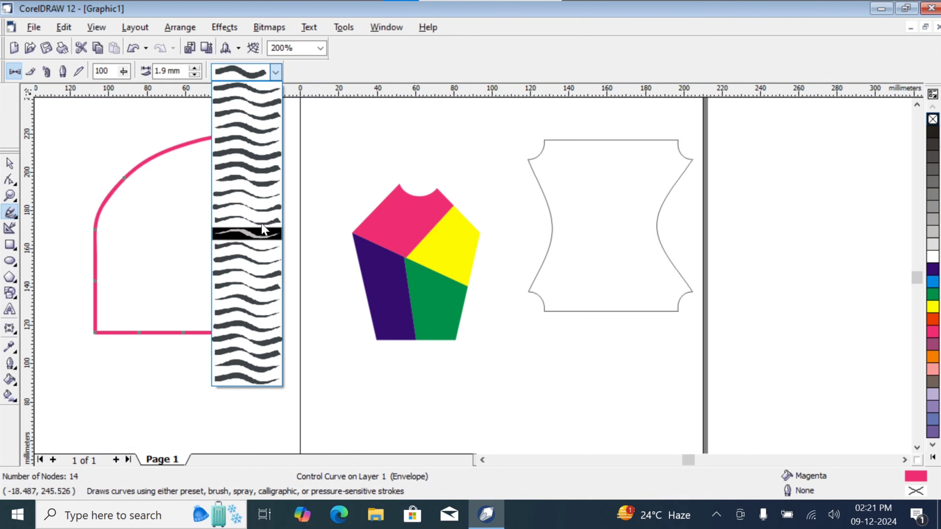
pyautogui.click(237, 228)
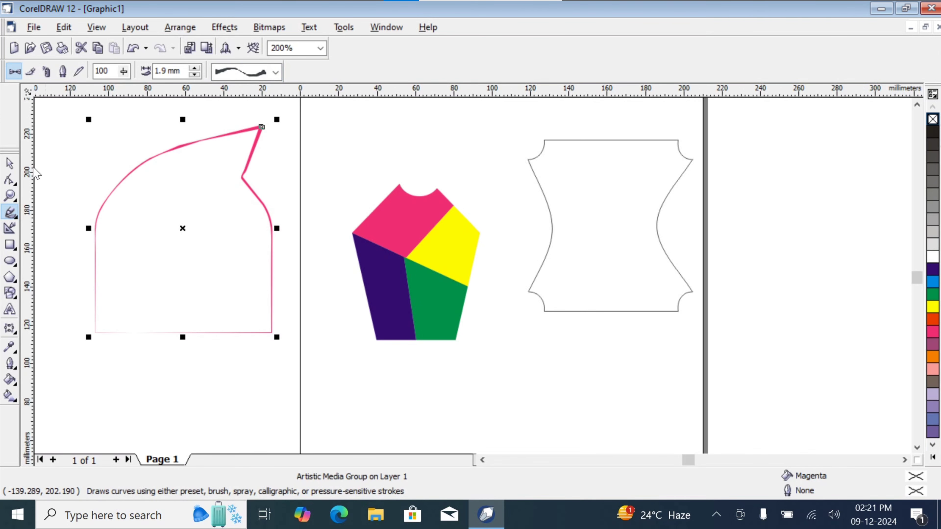
pyautogui.click(10, 163)
pyautogui.click(243, 205)
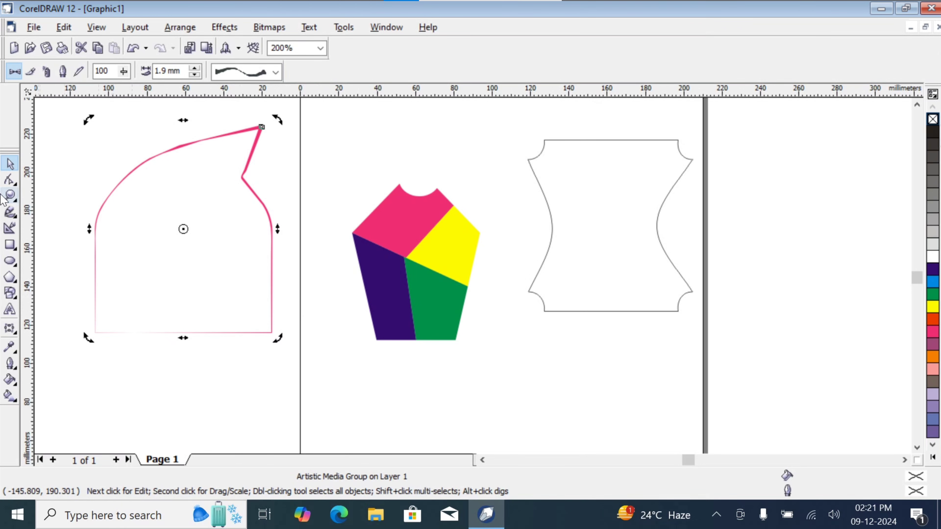
# Step: Move the magenta stroked shape about 27 mm right and 16 mm down, across the page's left edge
pyautogui.click(10, 180)
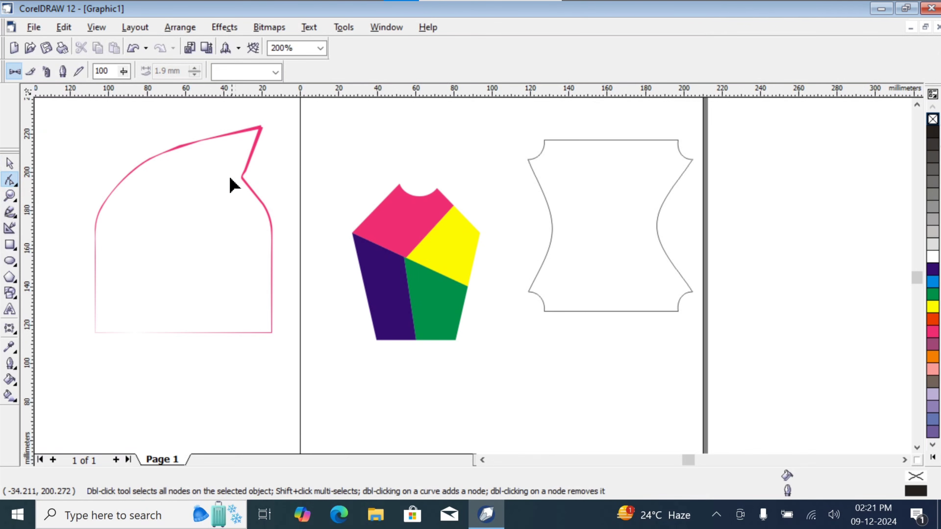
pyautogui.click(10, 164)
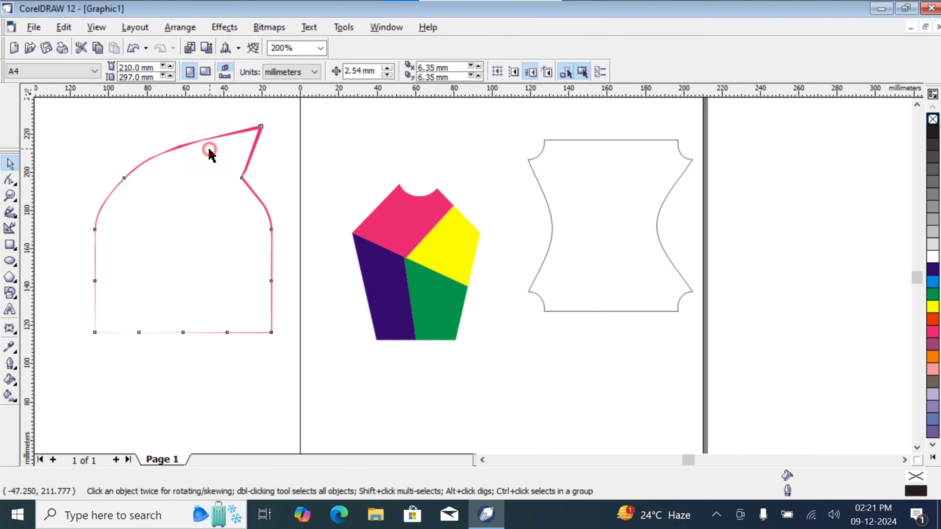
pyautogui.click(220, 138)
pyautogui.moveTo(220, 139); pyautogui.dragTo(271, 175)
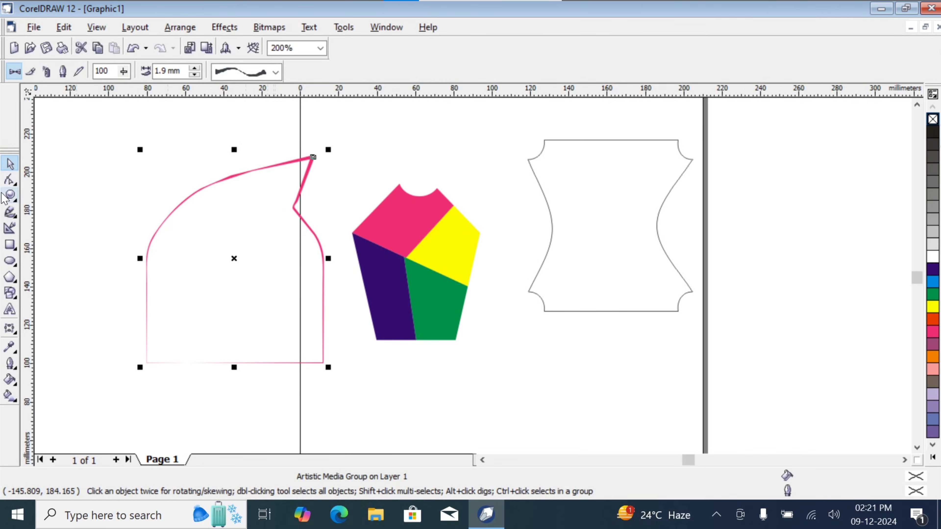
# Step: Reopen the magenta shape's envelope, pull its top midpoint node up about 6 mm into a centred pointed arch, and deselect it
pyautogui.click(10, 181)
pyautogui.click(295, 207)
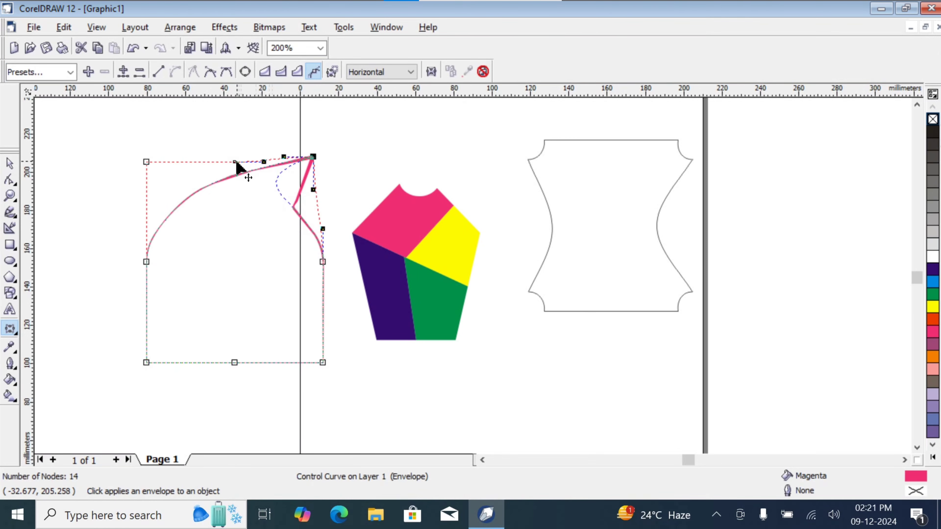
pyautogui.moveTo(236, 164); pyautogui.dragTo(235, 151)
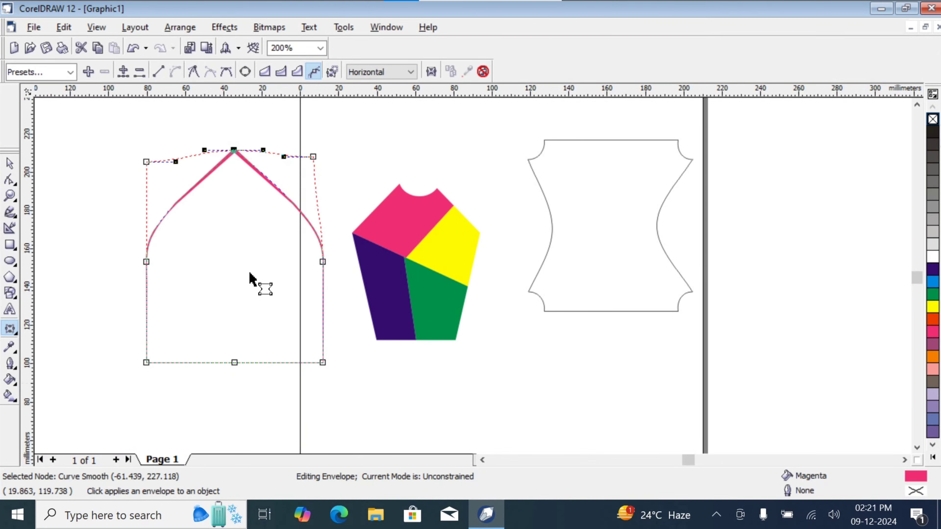
pyautogui.click(10, 163)
pyautogui.click(87, 205)
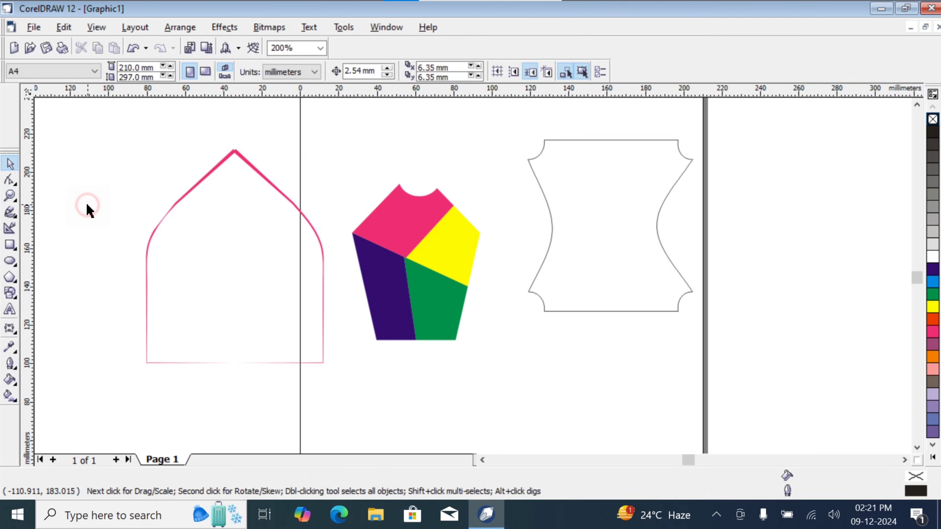